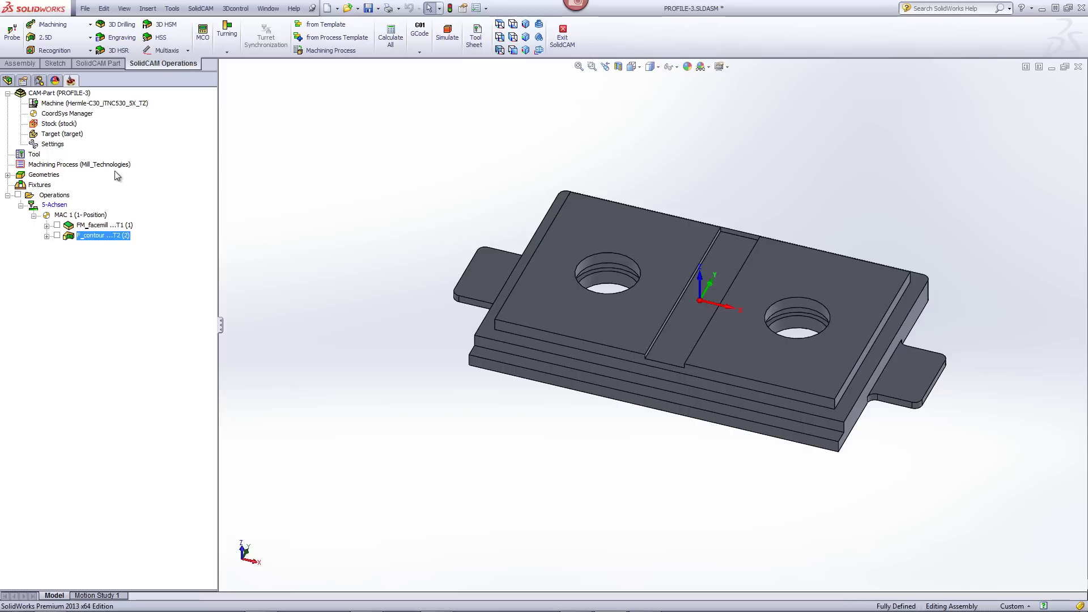
- Add a 2.5D Profile operation and define its geometry as two chains along the inner edges of both side tabs
{"action": "left_click", "coordinate": [45, 37]}
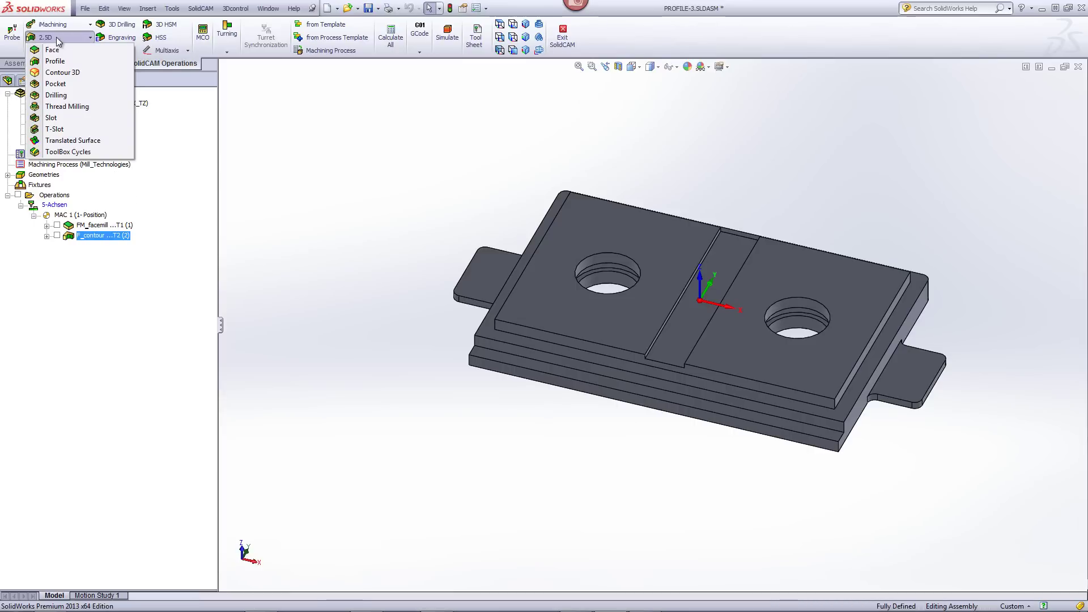
{"action": "left_click", "coordinate": [71, 69]}
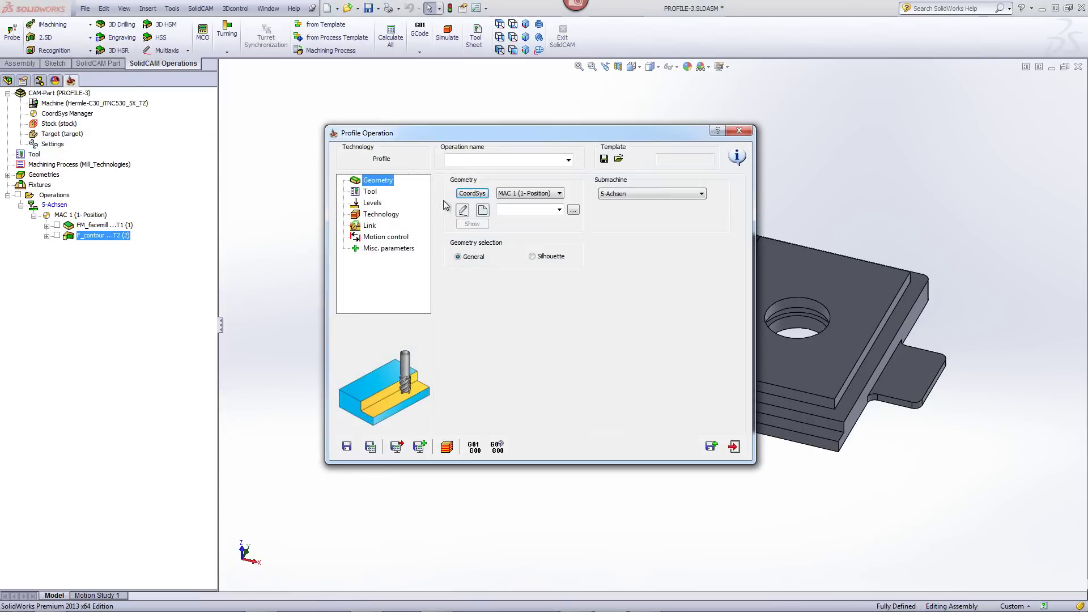
{"action": "left_click", "coordinate": [482, 210]}
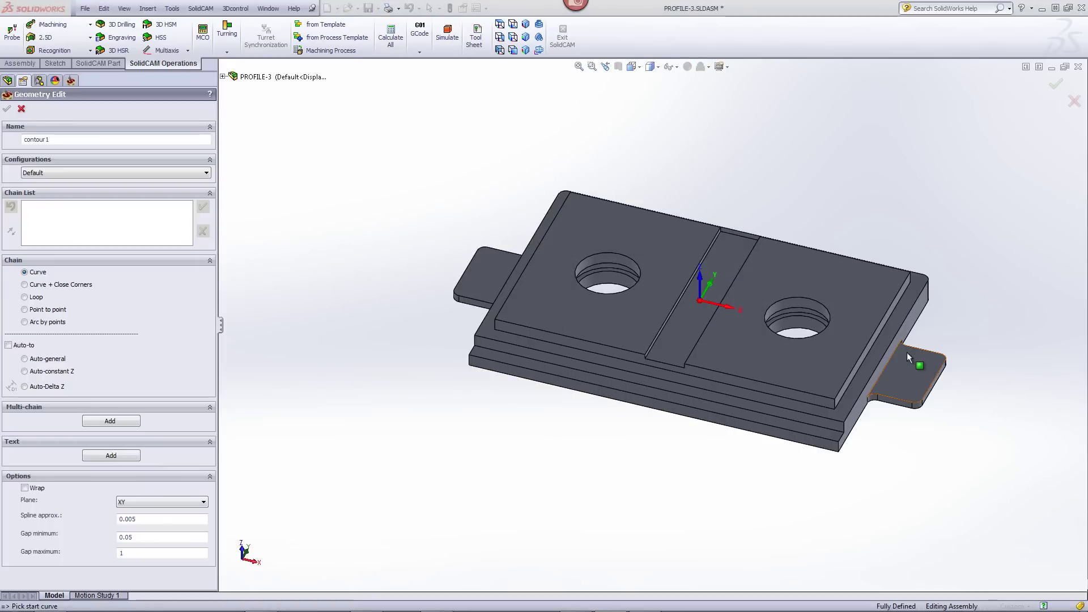
{"action": "left_click", "coordinate": [899, 345]}
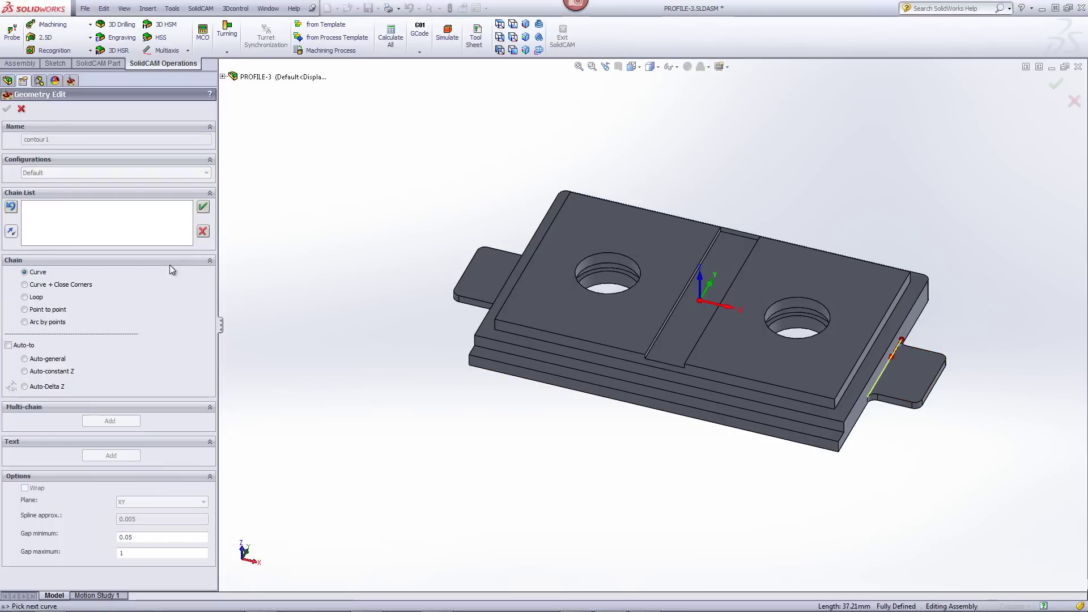
{"action": "left_click", "coordinate": [203, 206]}
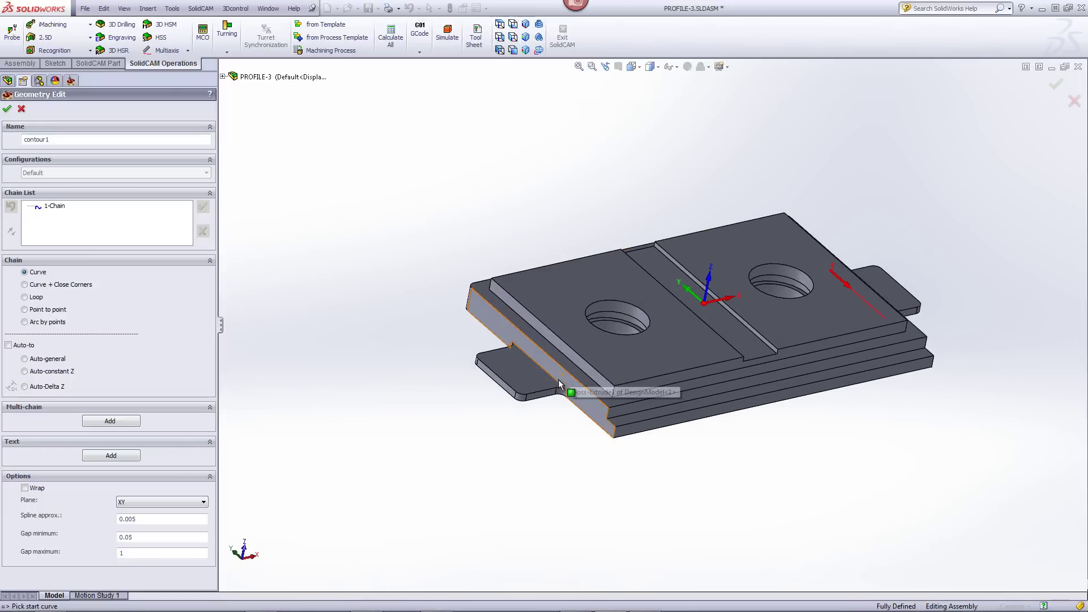
{"action": "left_click", "coordinate": [560, 390]}
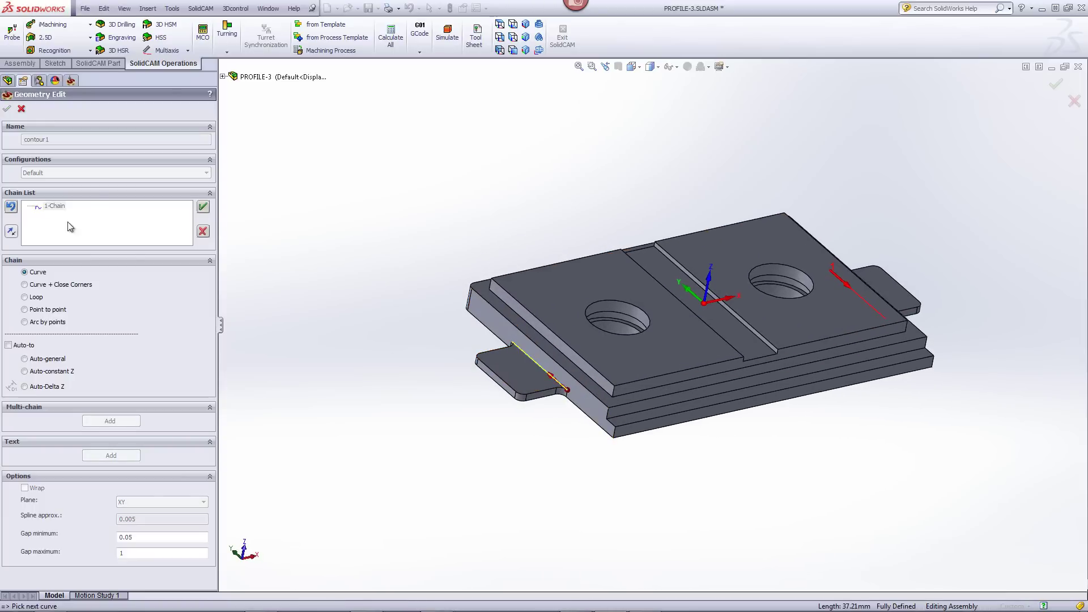
{"action": "left_click", "coordinate": [202, 207]}
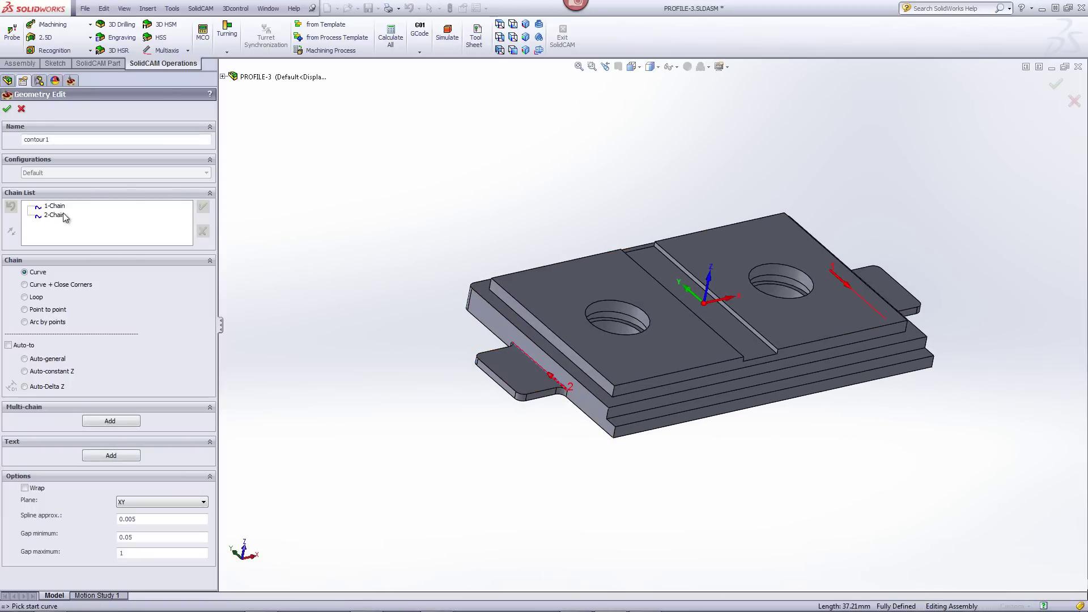
{"action": "left_click", "coordinate": [6, 108]}
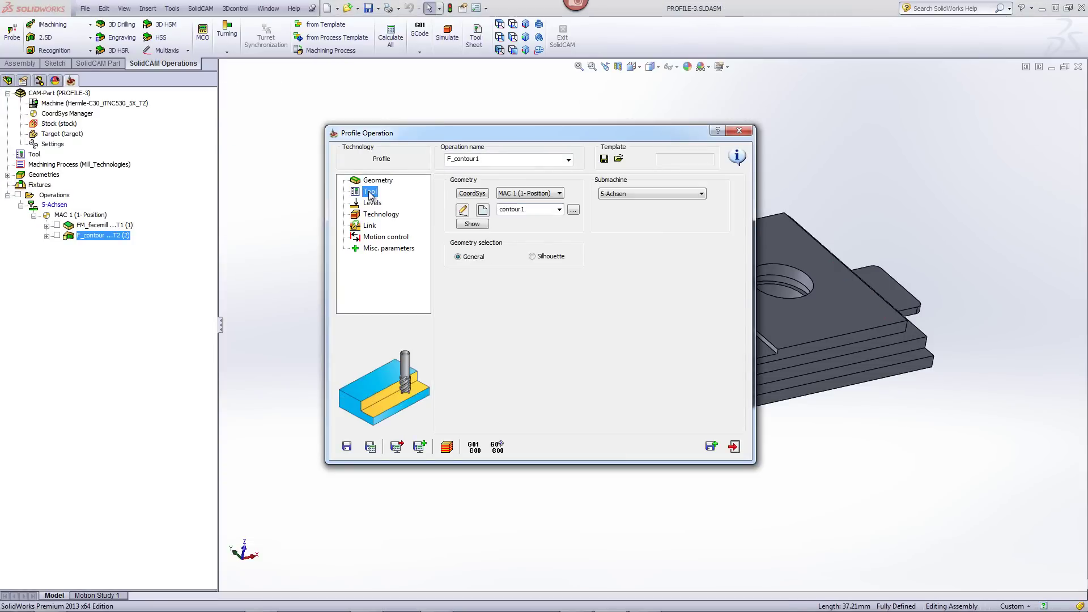
- Assign tool number 3, the 6 mm end mill, to the profile operation
{"action": "left_click", "coordinate": [520, 342]}
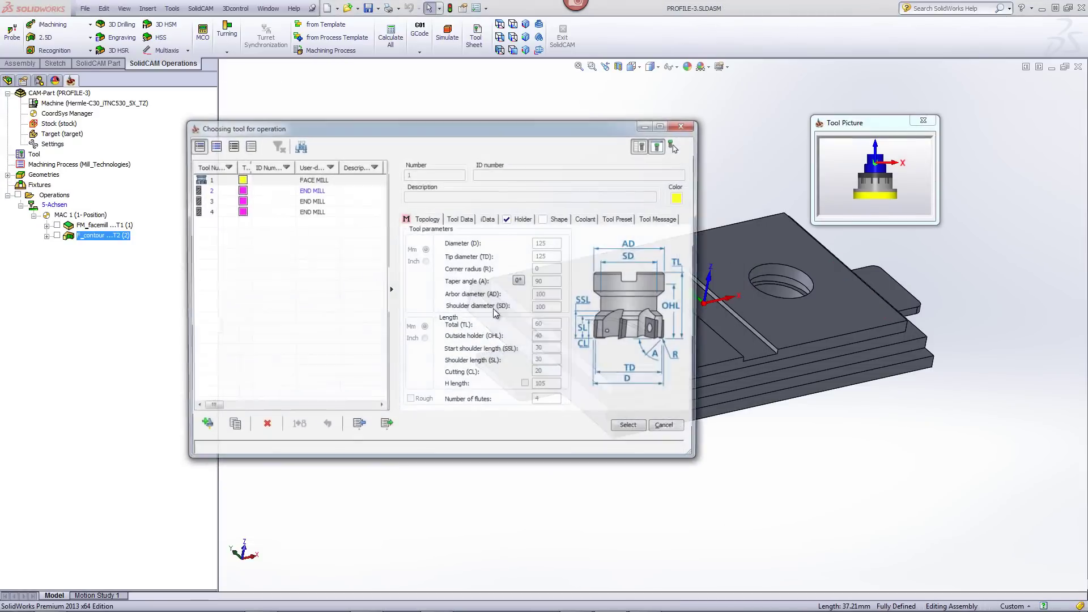
{"action": "left_click", "coordinate": [314, 204]}
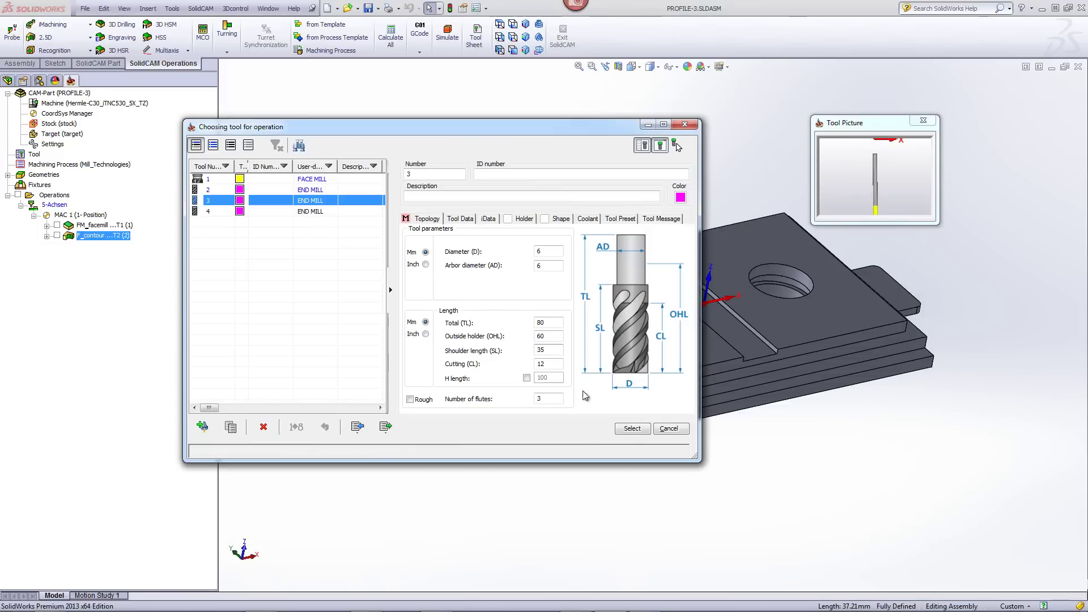
{"action": "left_click", "coordinate": [632, 430]}
- Define the upper level from the plate's top face and the profile depth from a side tab's top face
{"action": "left_click", "coordinate": [372, 202]}
{"action": "left_click", "coordinate": [475, 260]}
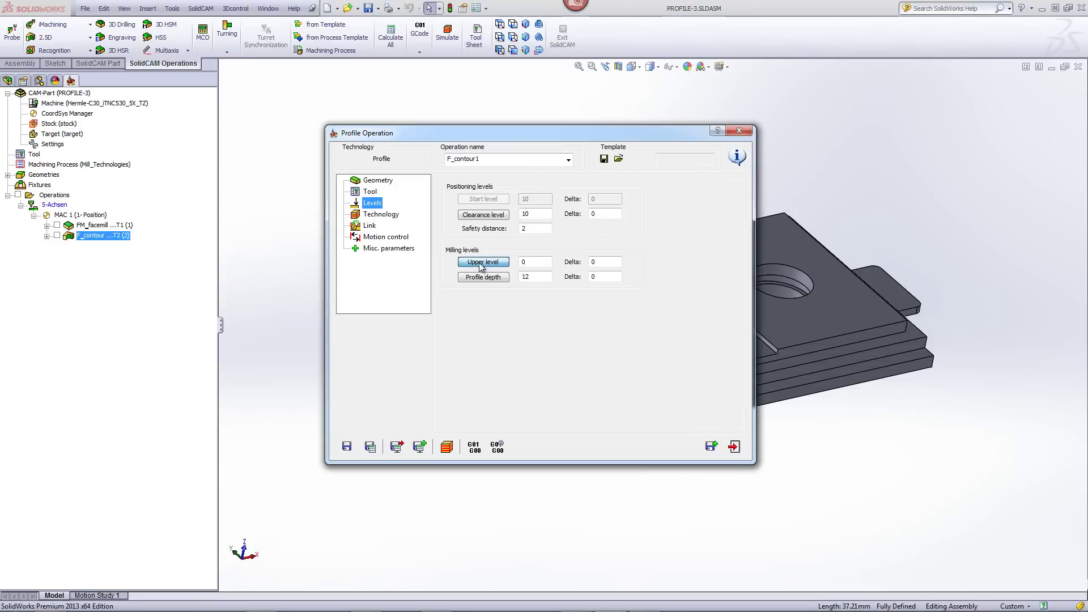
{"action": "left_click", "coordinate": [843, 305]}
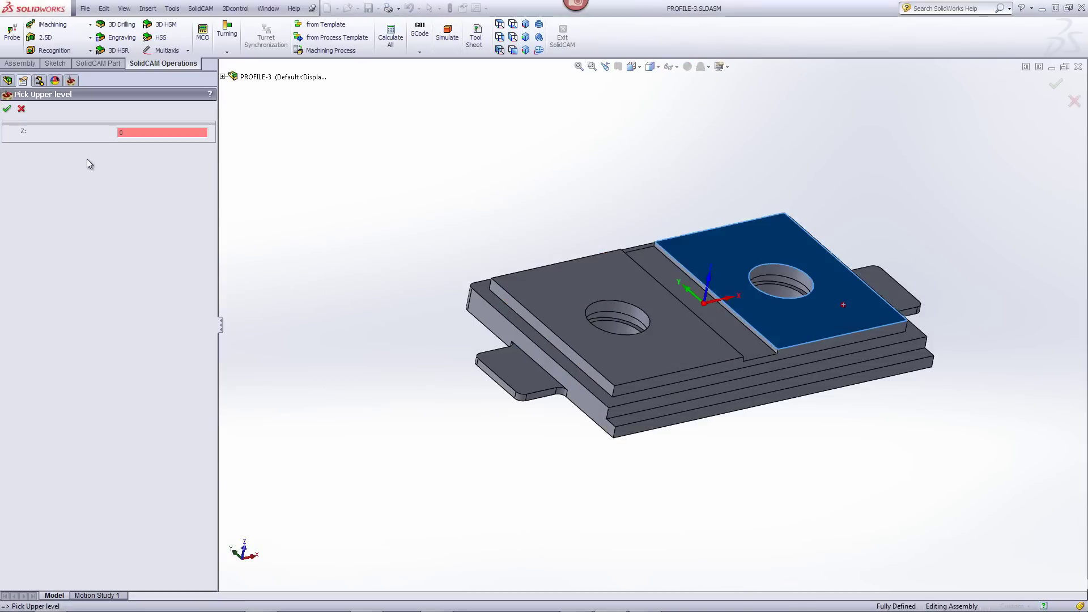
{"action": "left_click", "coordinate": [7, 109]}
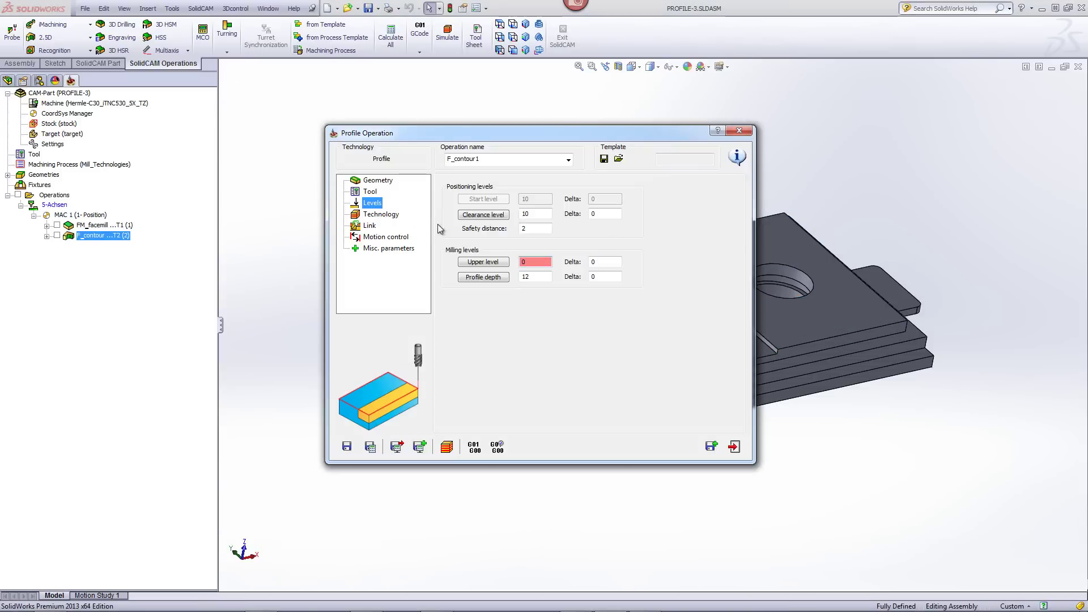
{"action": "left_click", "coordinate": [483, 276]}
{"action": "left_click", "coordinate": [890, 284]}
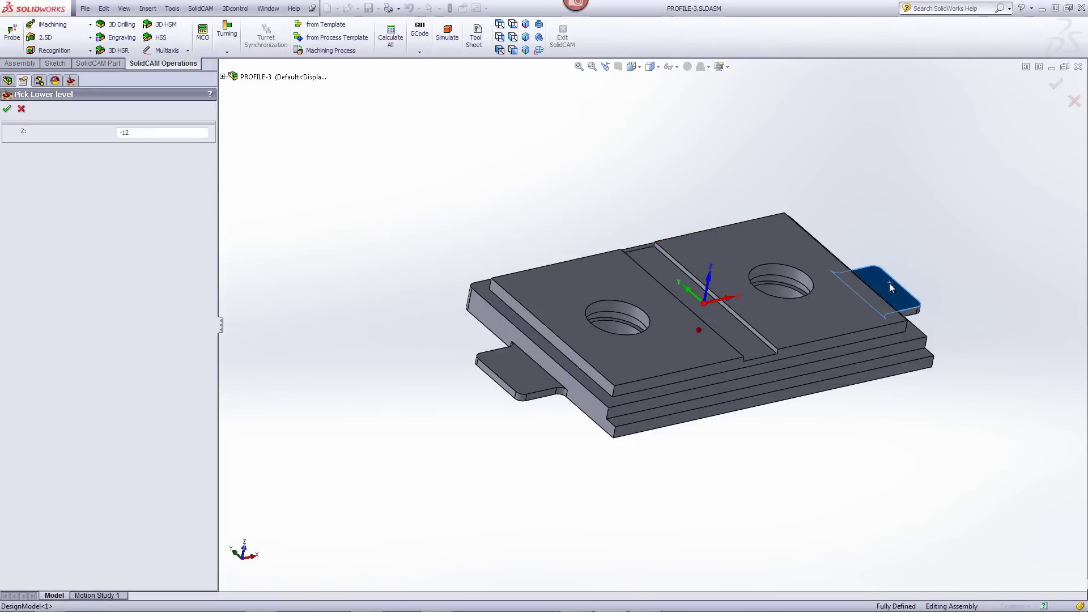
{"action": "left_click", "coordinate": [8, 109]}
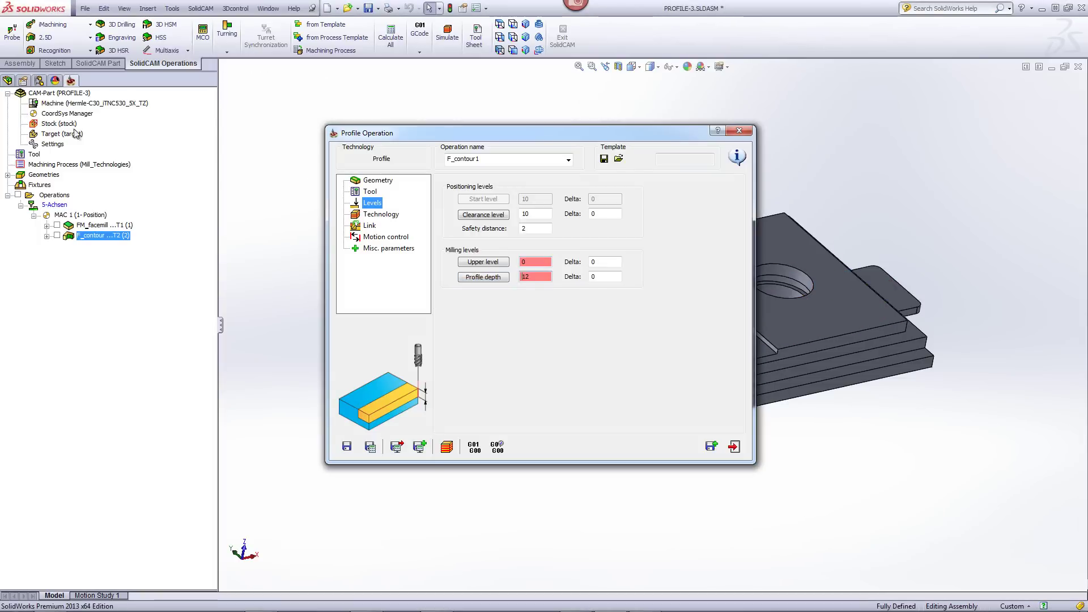
- Enable roughing with a wall offset of 0.3 and a floor offset of 0.15, and disable the finish pass
{"action": "left_click", "coordinate": [390, 219]}
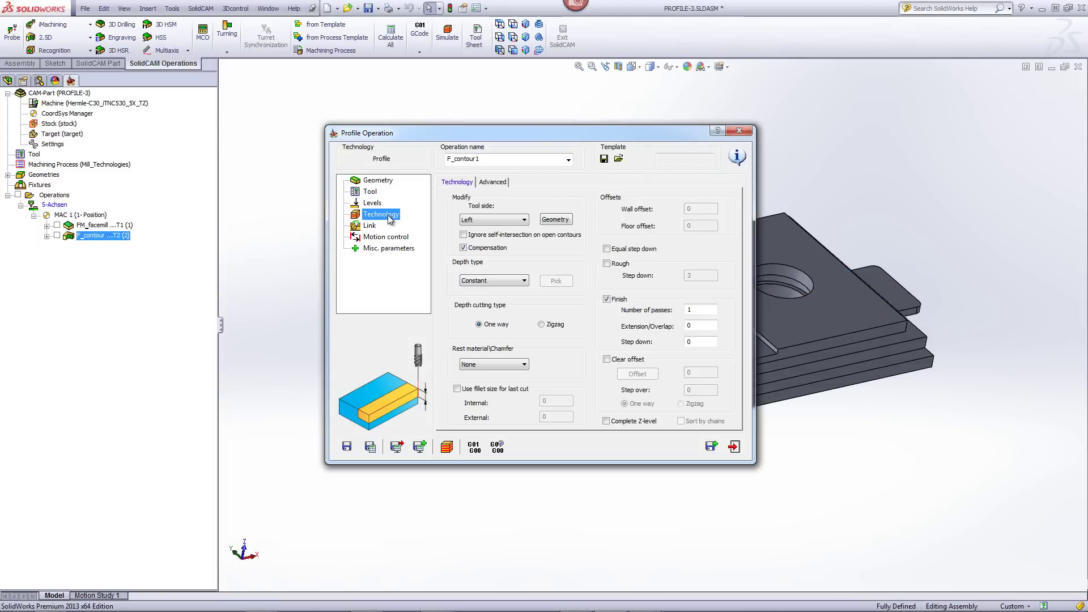
{"action": "left_click", "coordinate": [607, 264]}
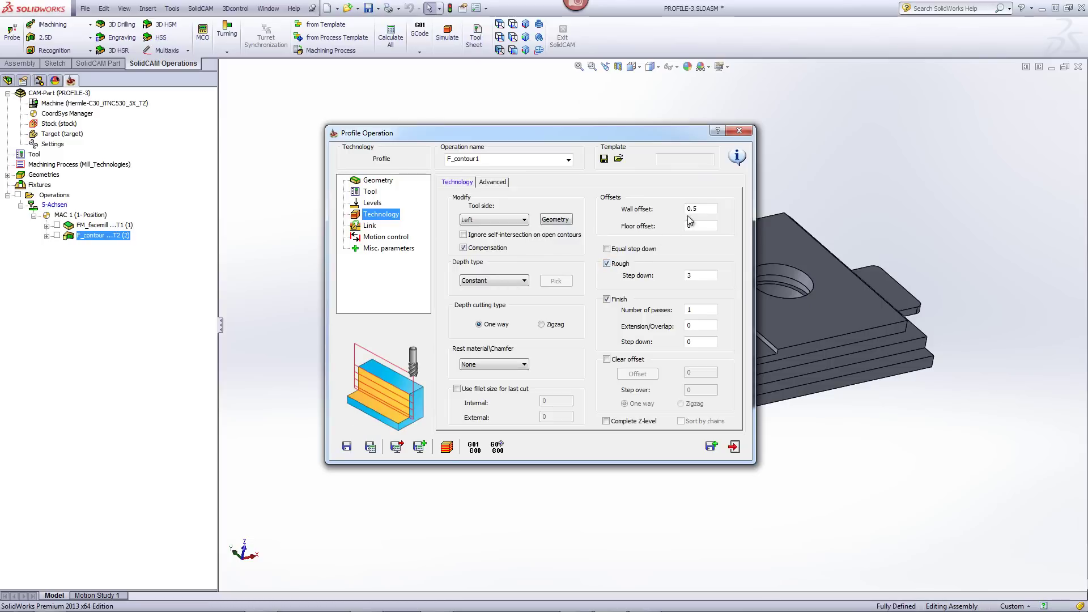
{"action": "left_click_drag", "start_coordinate": [708, 210], "coordinate": [666, 210]}
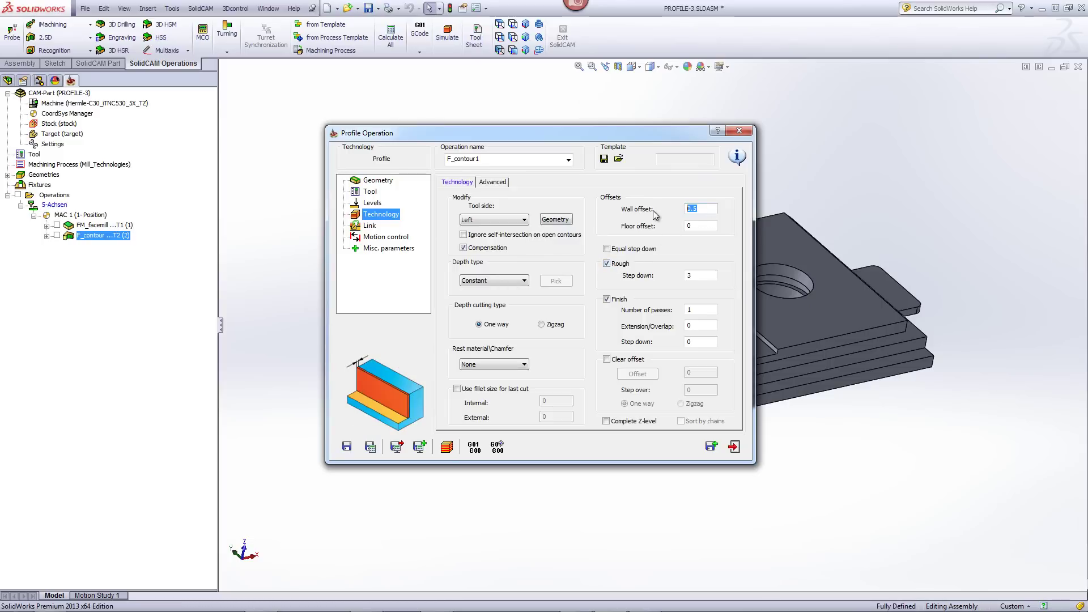
{"action": "type", "text": ".3"}
{"action": "left_click", "coordinate": [869, 201]}
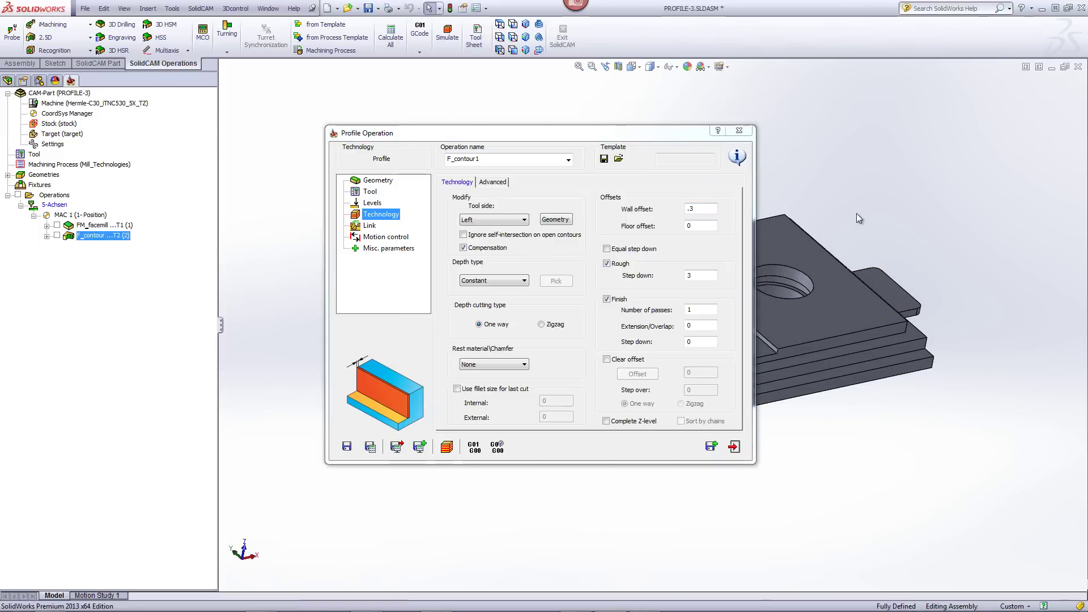
{"action": "middle_click_drag", "start_coordinate": [857, 214], "coordinate": [850, 207]}
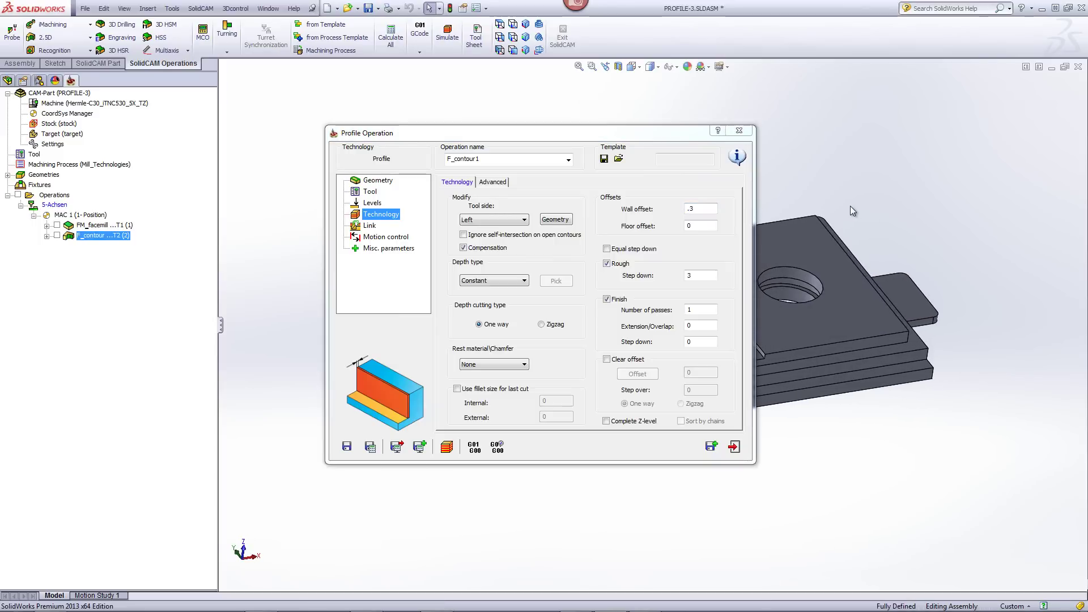
{"action": "left_click", "coordinate": [693, 226]}
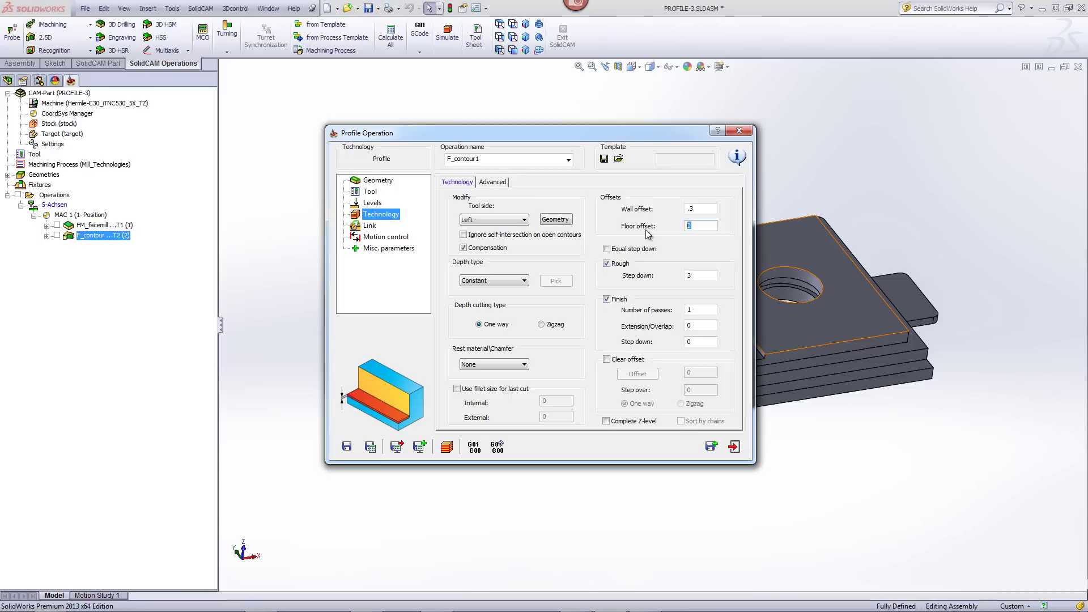
{"action": "type", "text": ".15"}
{"action": "left_click", "coordinate": [695, 275]}
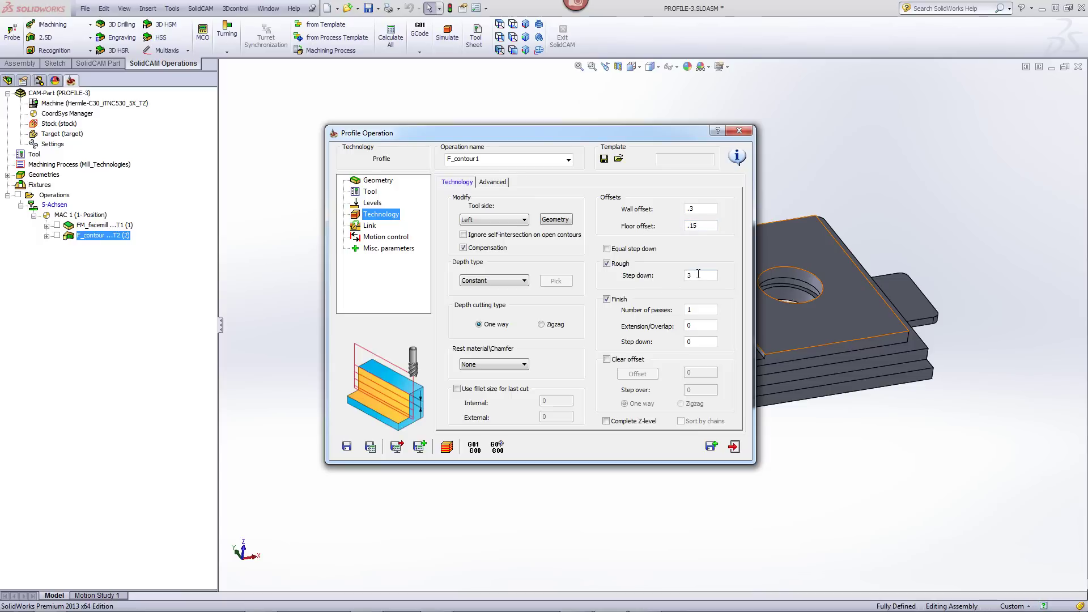
{"action": "left_click", "coordinate": [606, 299]}
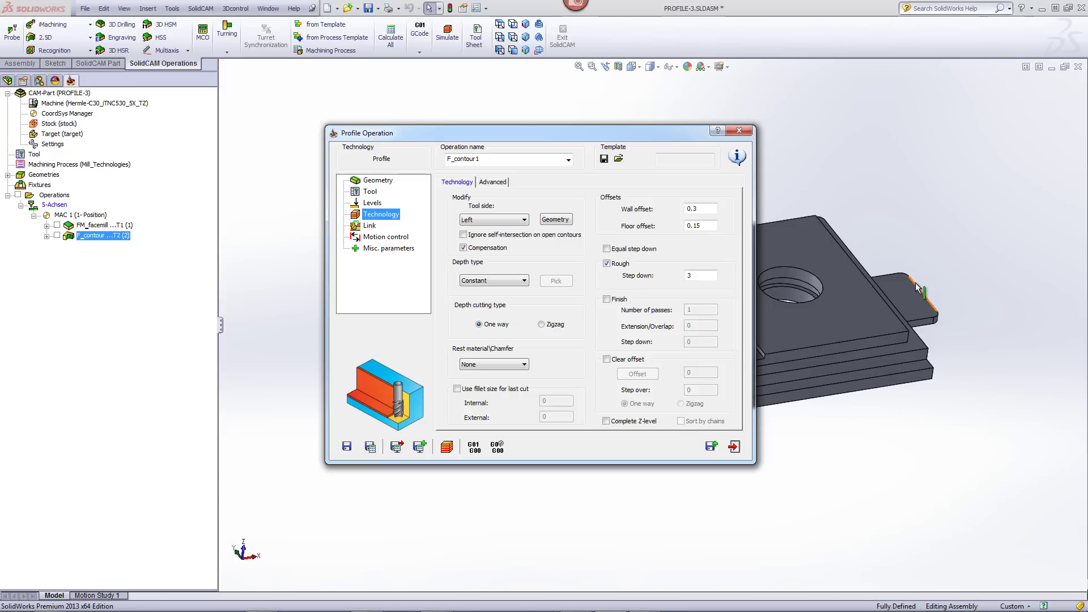
- Enable clear offset, pick its distance from the side tab's outer edge, and set the offset to 17
{"action": "left_click", "coordinate": [960, 251]}
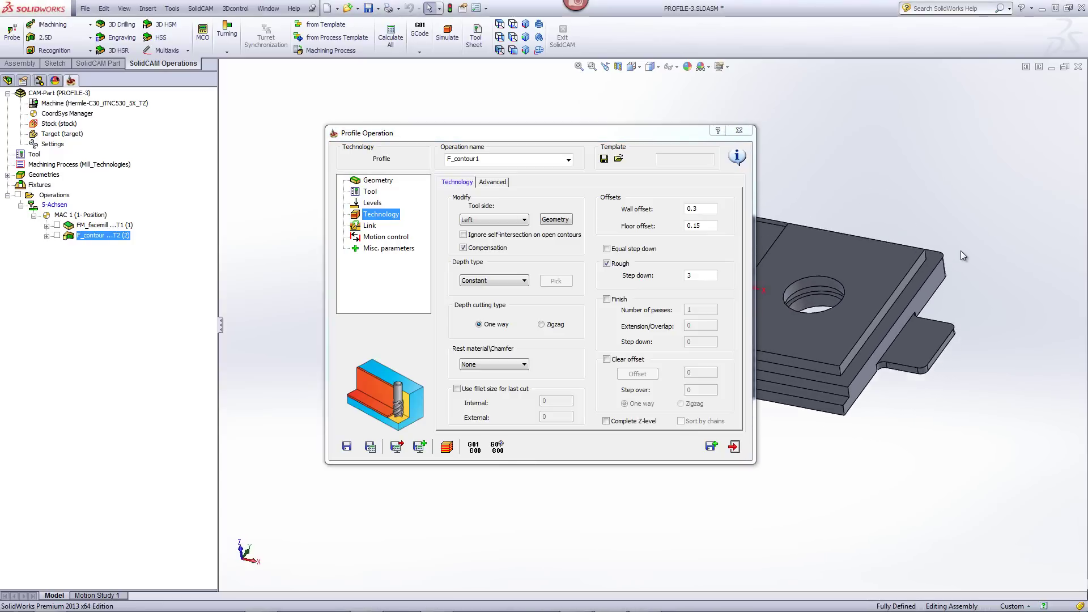
{"action": "left_click", "coordinate": [610, 362]}
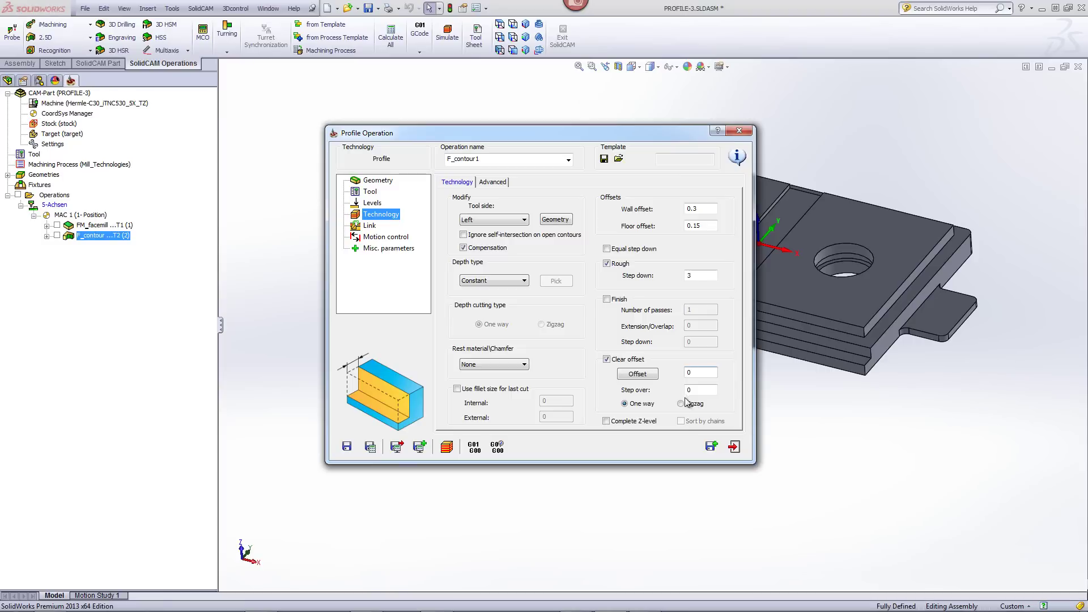
{"action": "left_click", "coordinate": [637, 373]}
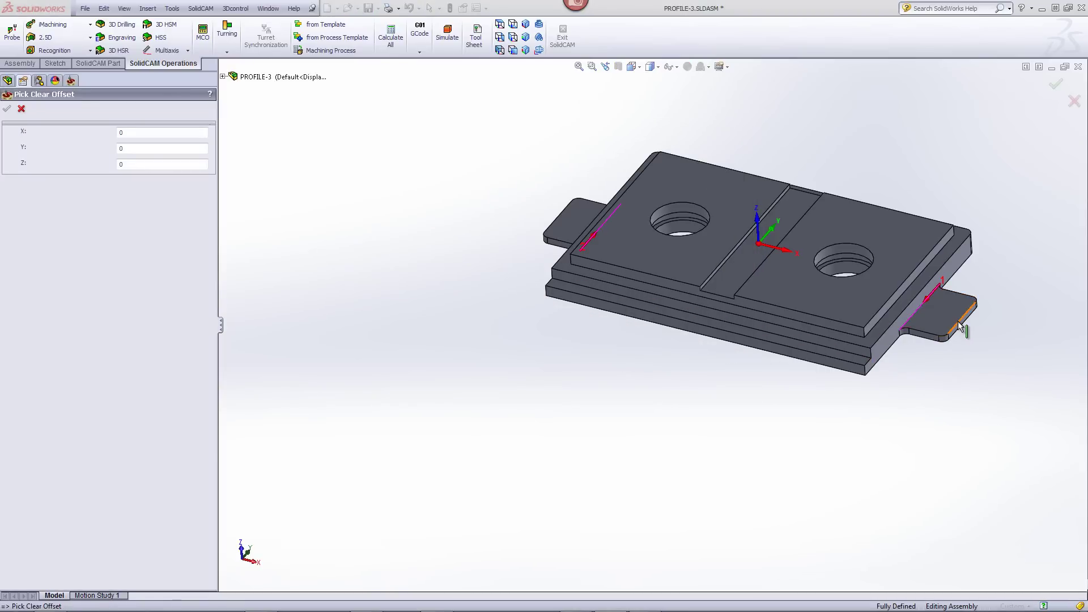
{"action": "left_click", "coordinate": [958, 320]}
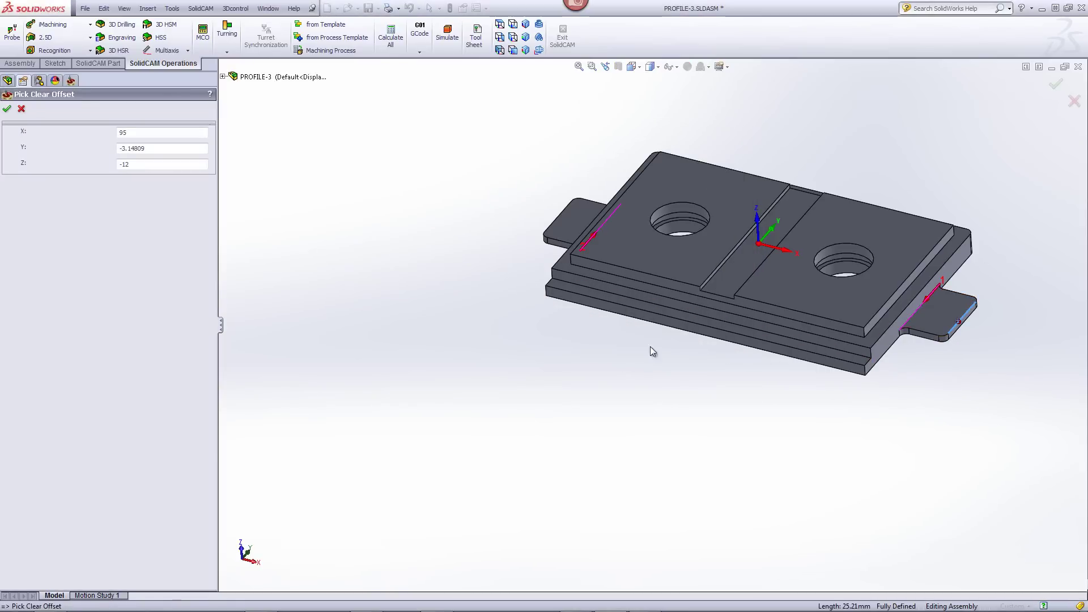
{"action": "left_click", "coordinate": [7, 108]}
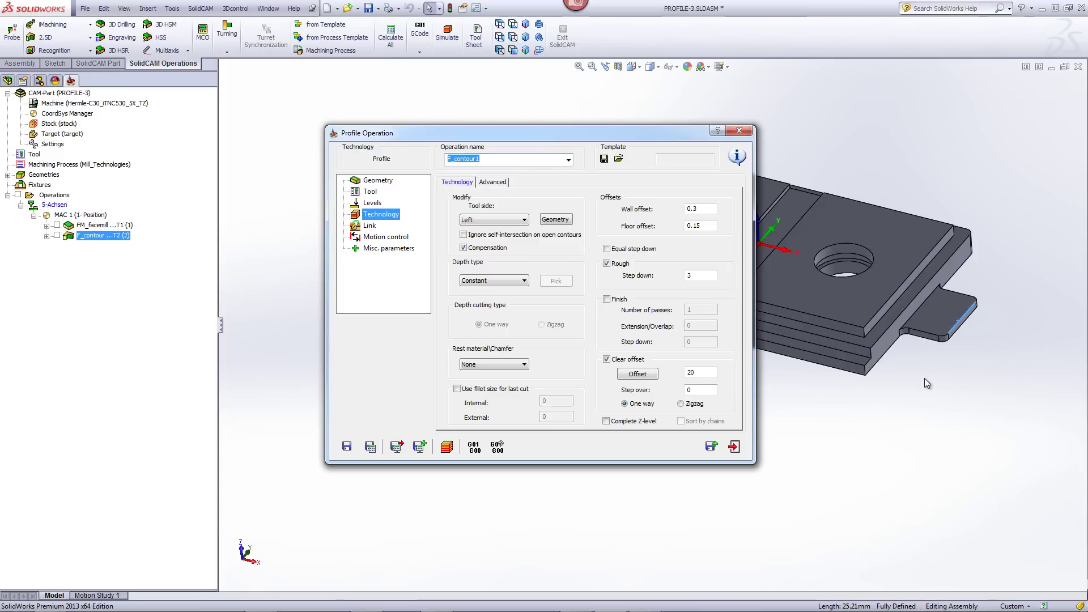
{"action": "double_click", "coordinate": [703, 373]}
{"action": "type", "text": "17"}
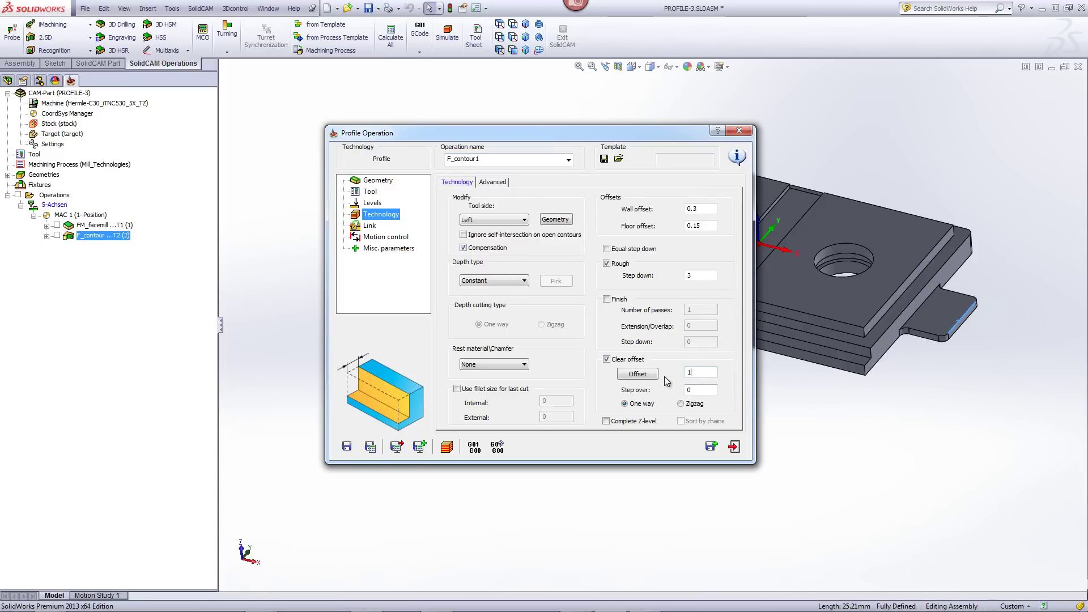
- Set the clear offset's step over to 3 and its cutting direction to Zigzag
{"action": "left_click", "coordinate": [697, 389]}
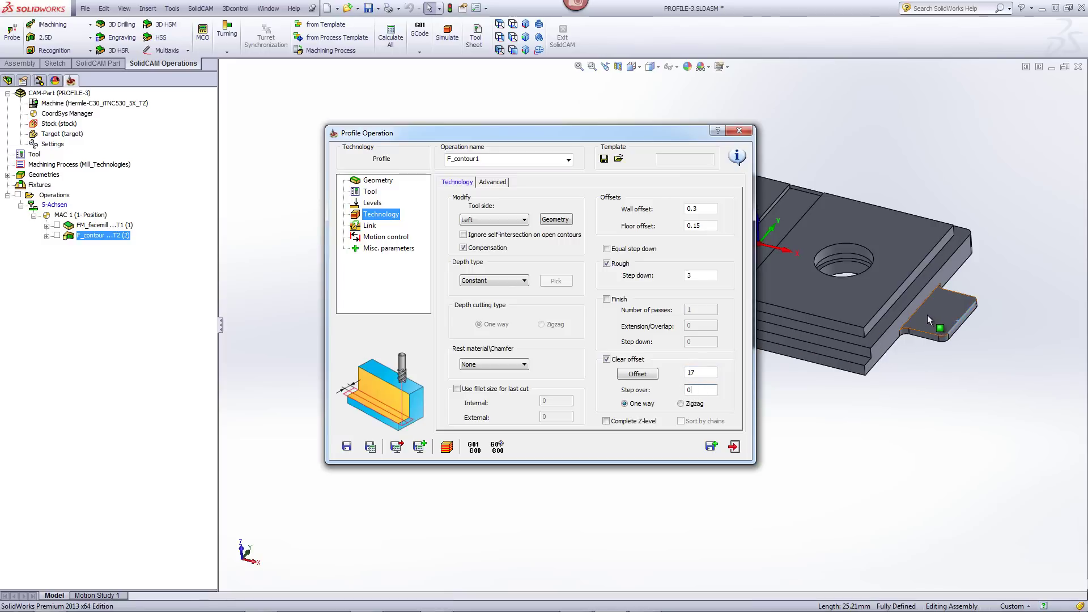
{"action": "left_click_drag", "start_coordinate": [699, 390], "coordinate": [676, 390]}
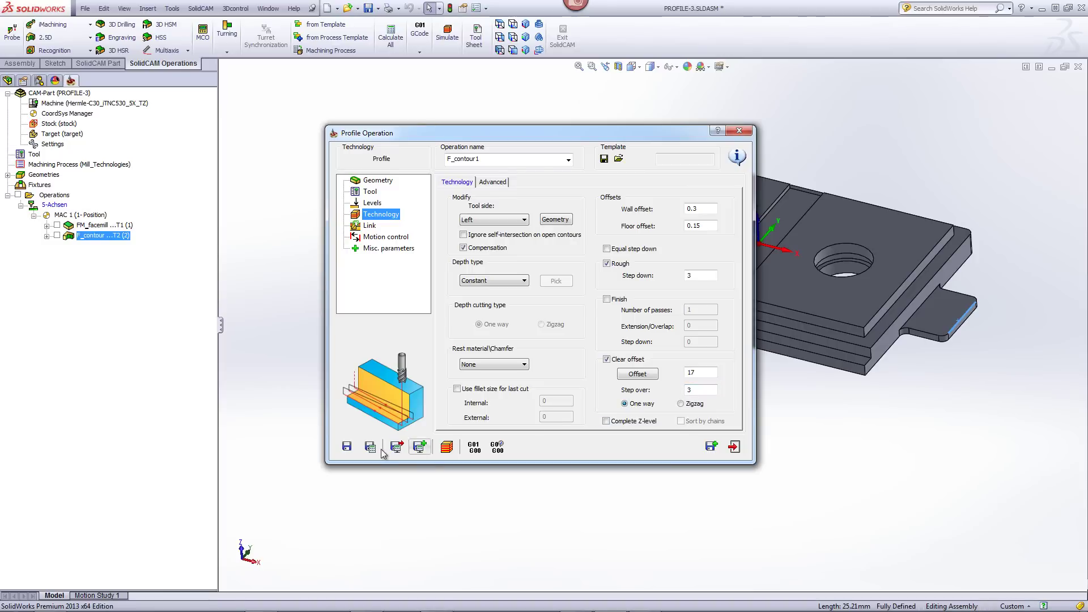
{"action": "left_click", "coordinate": [684, 404]}
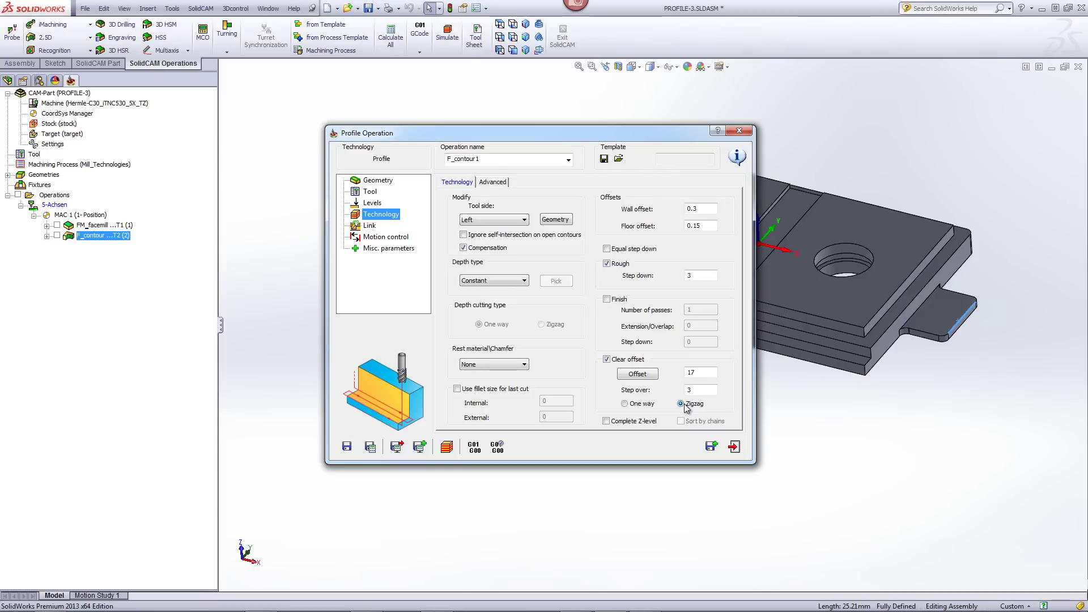
- Set an arc lead-in with tangent extension 10 and radius 2, and make the lead-out the same as the lead-in
{"action": "left_click", "coordinate": [369, 227]}
{"action": "left_click", "coordinate": [509, 284]}
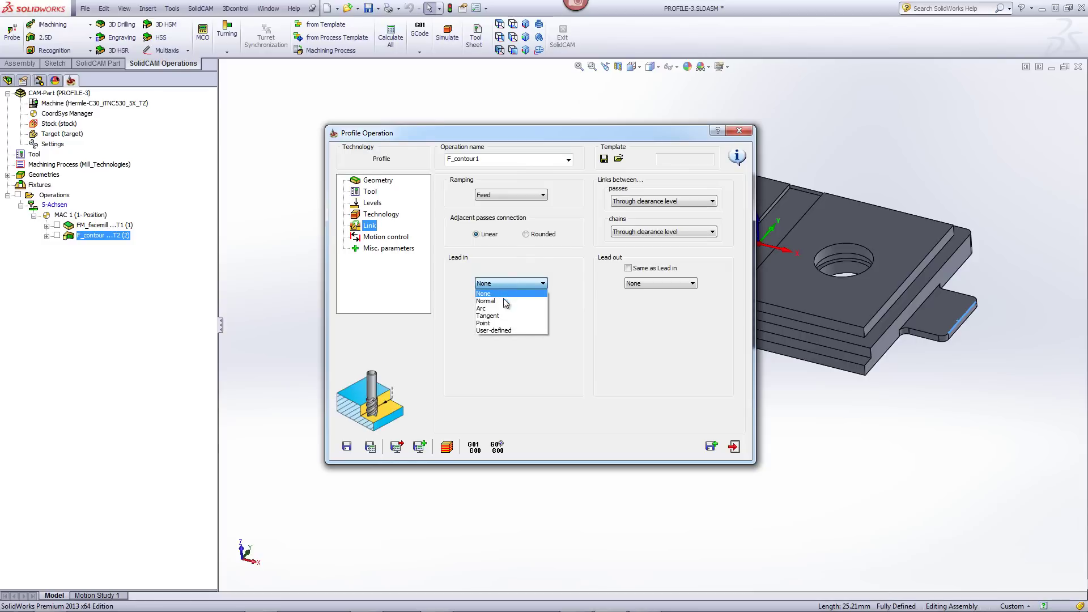
{"action": "left_click", "coordinate": [500, 309]}
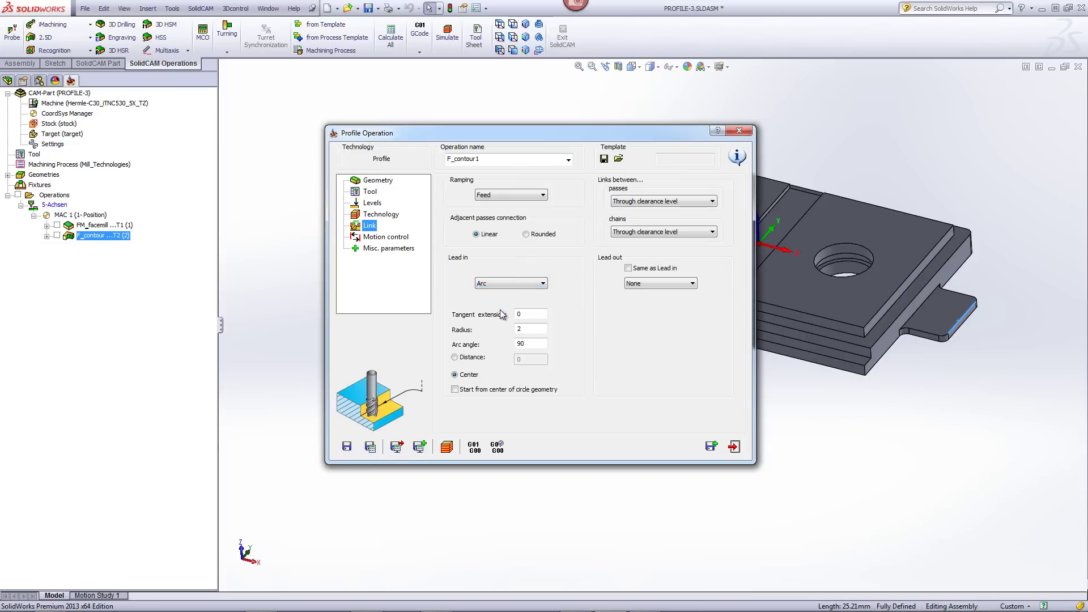
{"action": "double_click", "coordinate": [526, 315]}
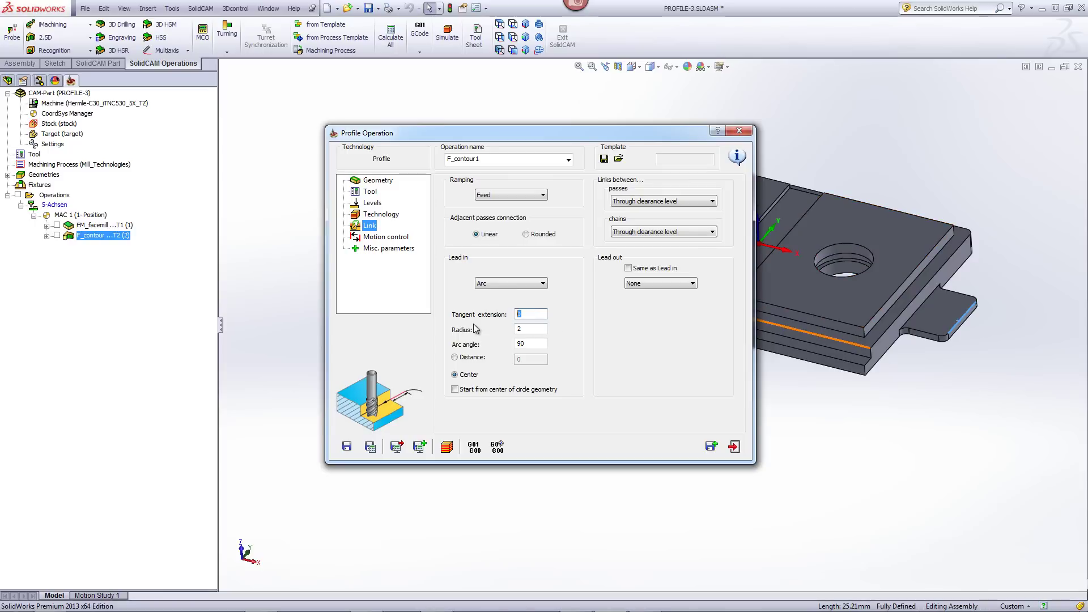
{"action": "type", "text": "0"}
{"action": "left_click", "coordinate": [530, 329]}
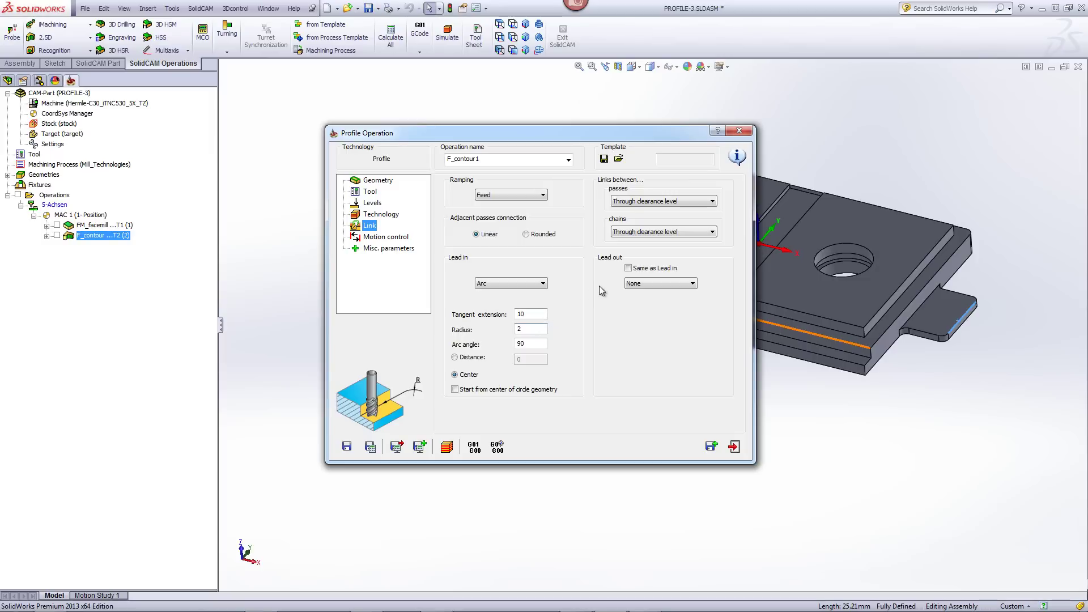
{"action": "left_click", "coordinate": [628, 269]}
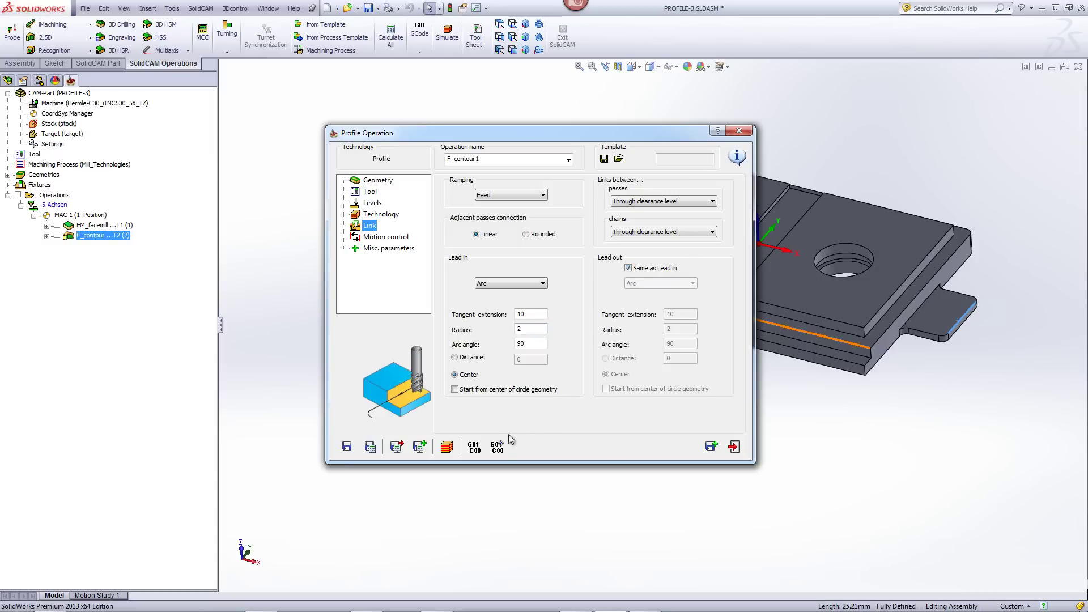
- Calculate and simulate the operation, stepping through the zigzag clear offset passes on the side tab before playing the remaining moves
{"action": "left_click", "coordinate": [447, 447]}
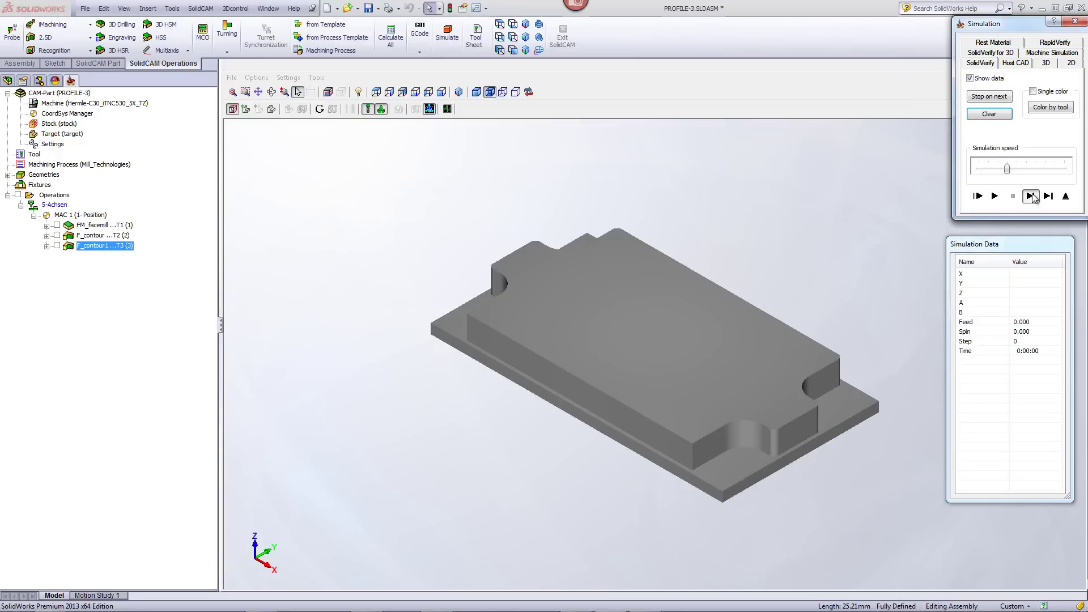
{"action": "left_click", "coordinate": [1031, 197]}
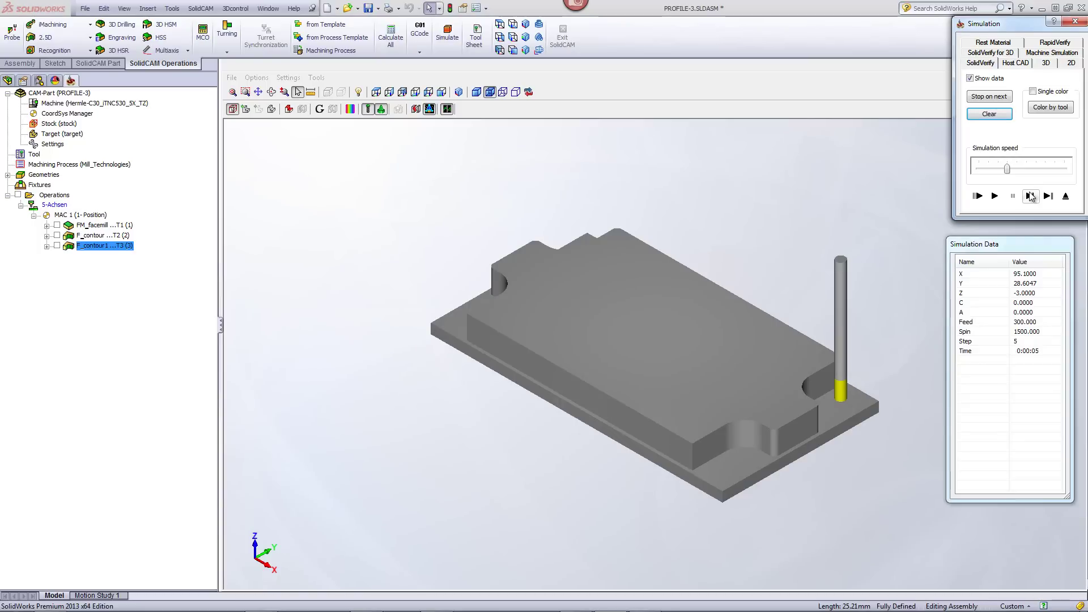
{"action": "left_click", "coordinate": [1032, 196]}
{"action": "left_click", "coordinate": [1031, 197]}
{"action": "left_click", "coordinate": [1031, 197]}
{"action": "left_click", "coordinate": [1031, 196]}
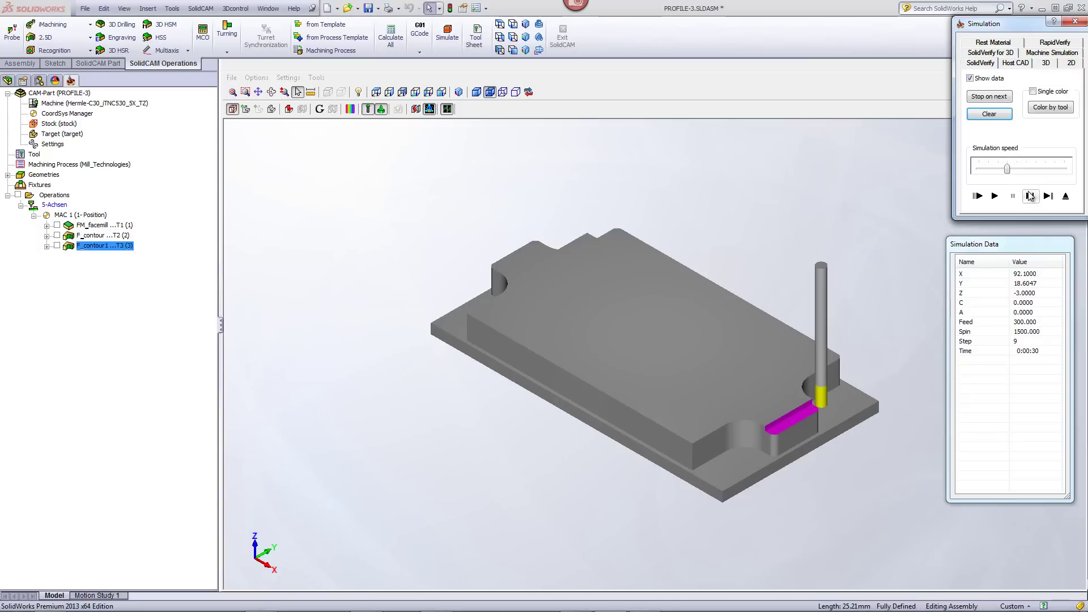
{"action": "left_click", "coordinate": [1031, 197]}
{"action": "left_click", "coordinate": [1031, 196]}
{"action": "left_click", "coordinate": [1031, 196]}
{"action": "left_click", "coordinate": [1031, 197]}
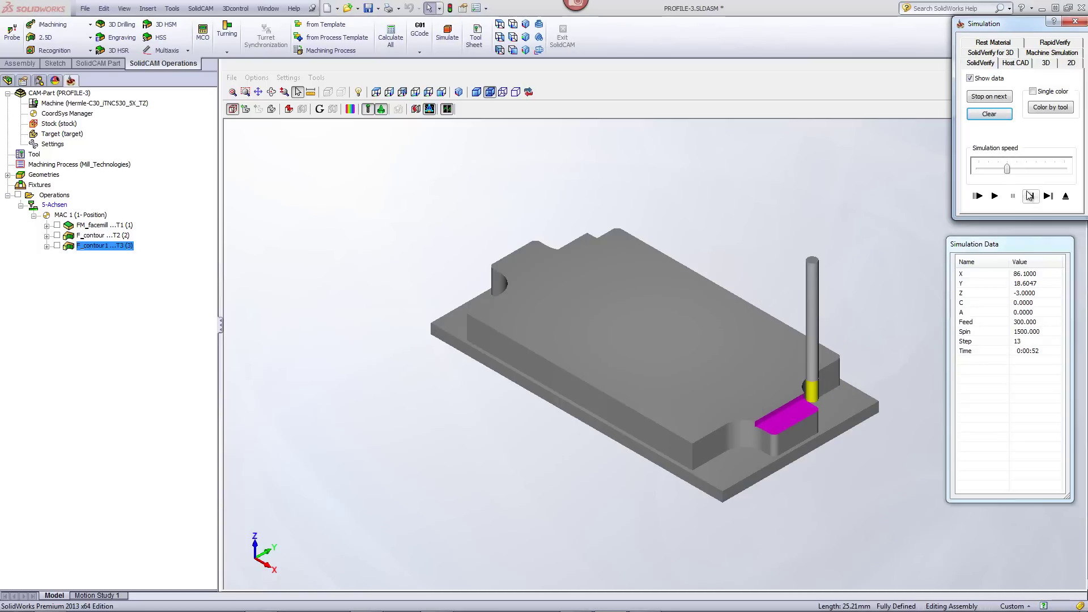
{"action": "left_click", "coordinate": [1031, 196]}
{"action": "left_click", "coordinate": [1030, 195]}
{"action": "left_click", "coordinate": [1030, 195]}
{"action": "left_click", "coordinate": [1029, 195]}
{"action": "left_click", "coordinate": [1030, 196]}
{"action": "left_click", "coordinate": [1030, 196]}
{"action": "left_click", "coordinate": [1030, 195]}
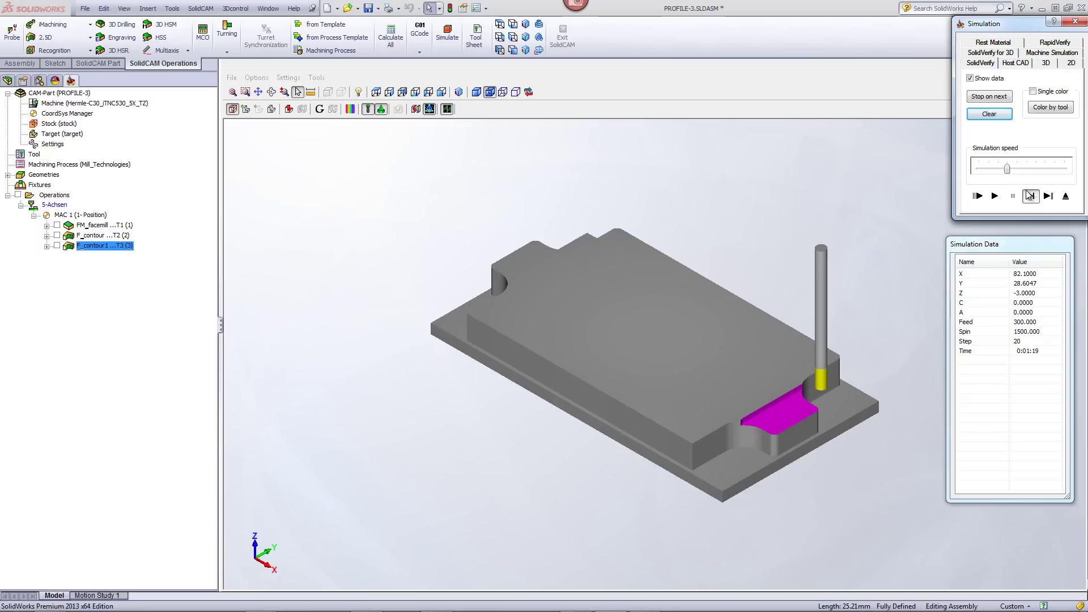
{"action": "left_click", "coordinate": [1030, 196]}
{"action": "left_click", "coordinate": [1030, 195]}
{"action": "left_click", "coordinate": [1030, 195]}
{"action": "left_click", "coordinate": [1030, 196]}
{"action": "left_click", "coordinate": [1030, 196]}
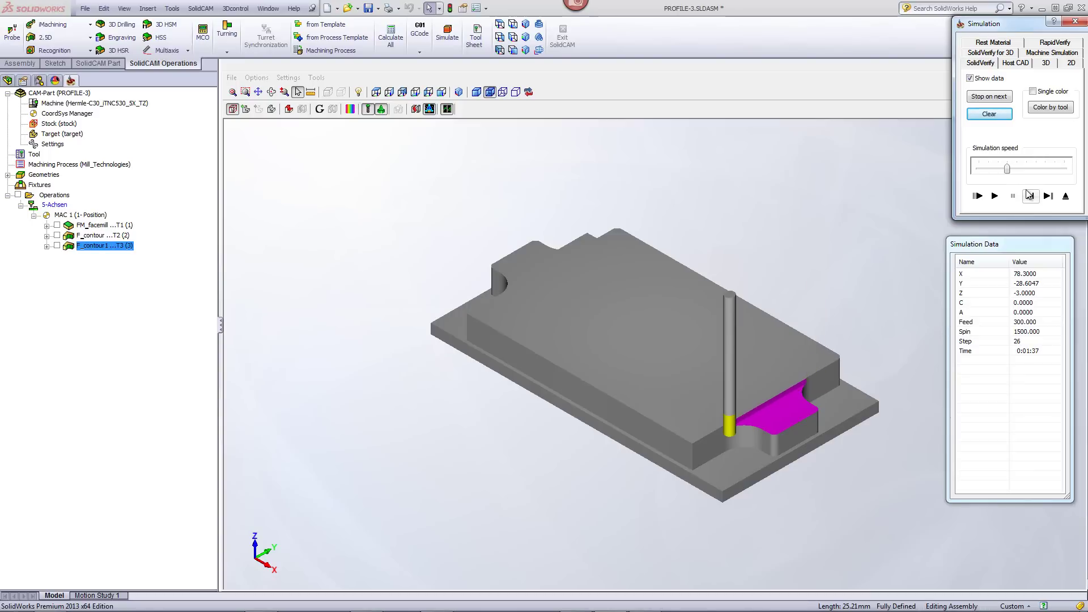
{"action": "left_click", "coordinate": [1030, 195]}
{"action": "left_click", "coordinate": [1030, 196]}
{"action": "left_click", "coordinate": [1030, 196]}
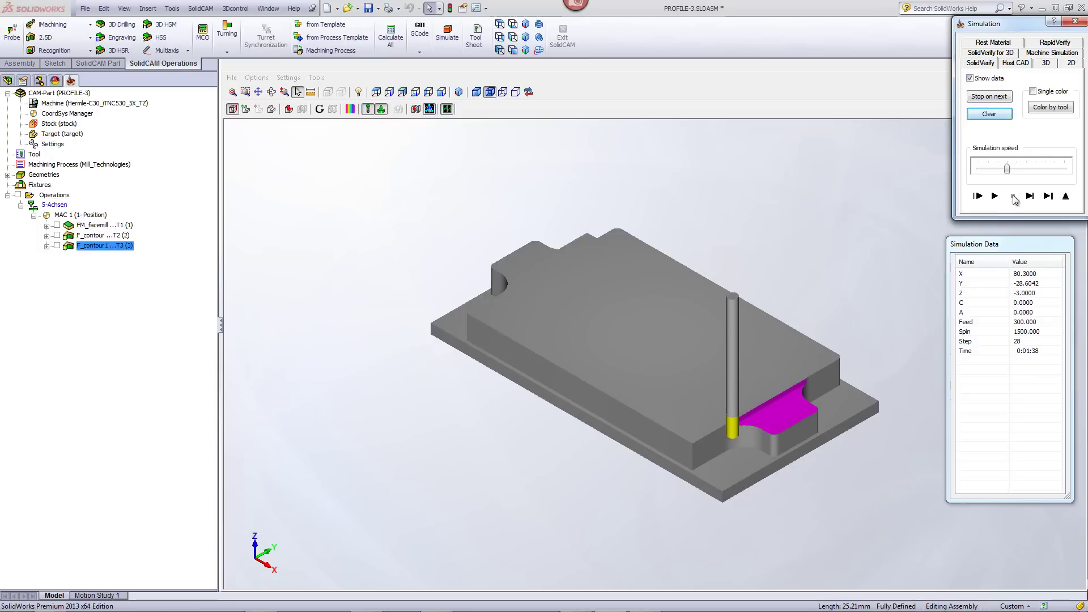
{"action": "left_click", "coordinate": [1030, 195]}
{"action": "left_click", "coordinate": [1028, 201]}
{"action": "left_click", "coordinate": [1028, 201]}
{"action": "left_click", "coordinate": [1028, 200]}
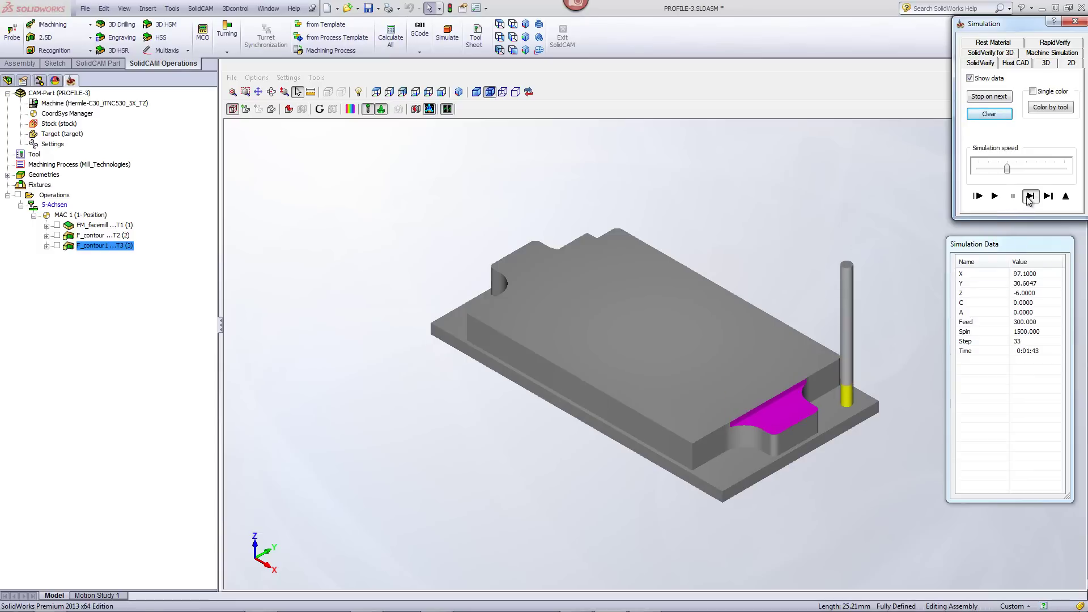
{"action": "left_click", "coordinate": [1028, 201]}
{"action": "left_click", "coordinate": [1028, 201]}
{"action": "left_click", "coordinate": [1028, 201]}
{"action": "left_click", "coordinate": [1028, 200]}
{"action": "left_click", "coordinate": [1028, 200]}
{"action": "left_click", "coordinate": [1029, 196]}
{"action": "left_click", "coordinate": [1029, 197]}
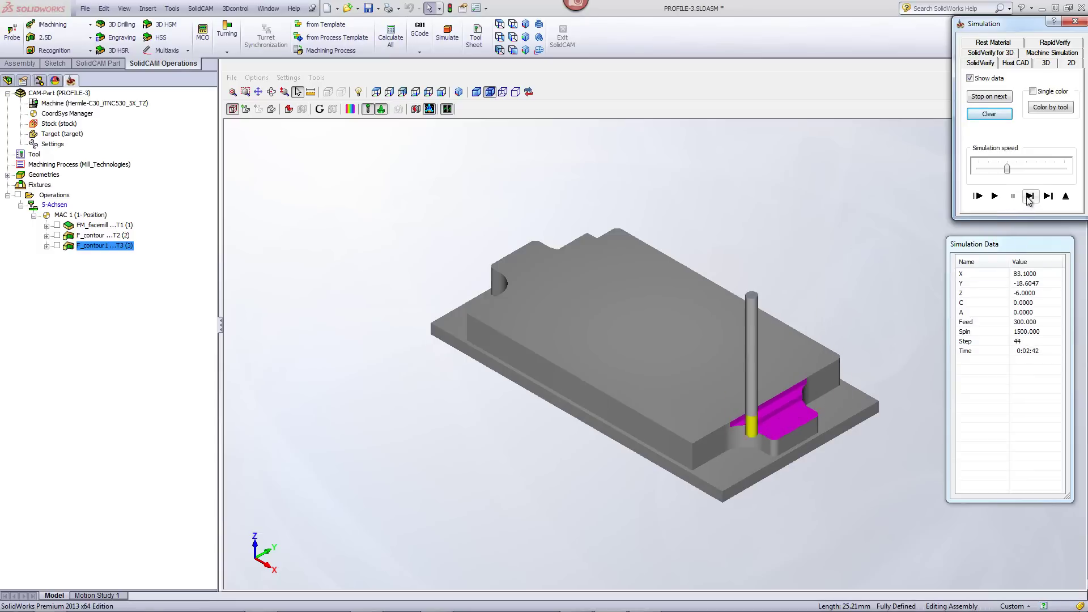
{"action": "left_click", "coordinate": [1030, 197]}
{"action": "left_click_drag", "start_coordinate": [1007, 168], "coordinate": [988, 168]}
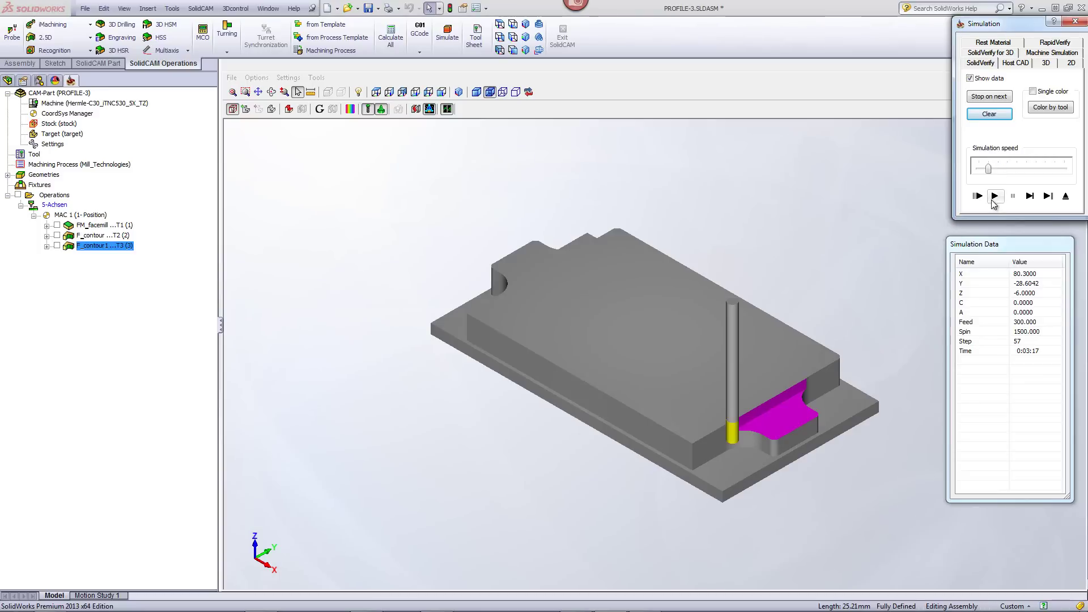
{"action": "left_click", "coordinate": [994, 196]}
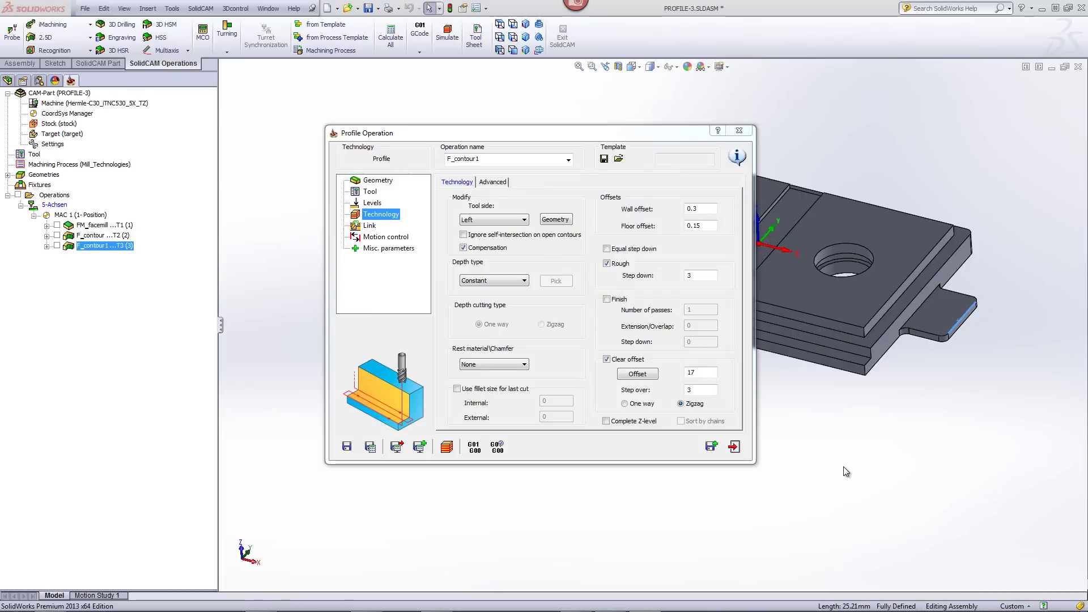
- Set the clear offset's cutting direction to One way and step through the recalculated tool path in the simulation
{"action": "left_click", "coordinate": [624, 404]}
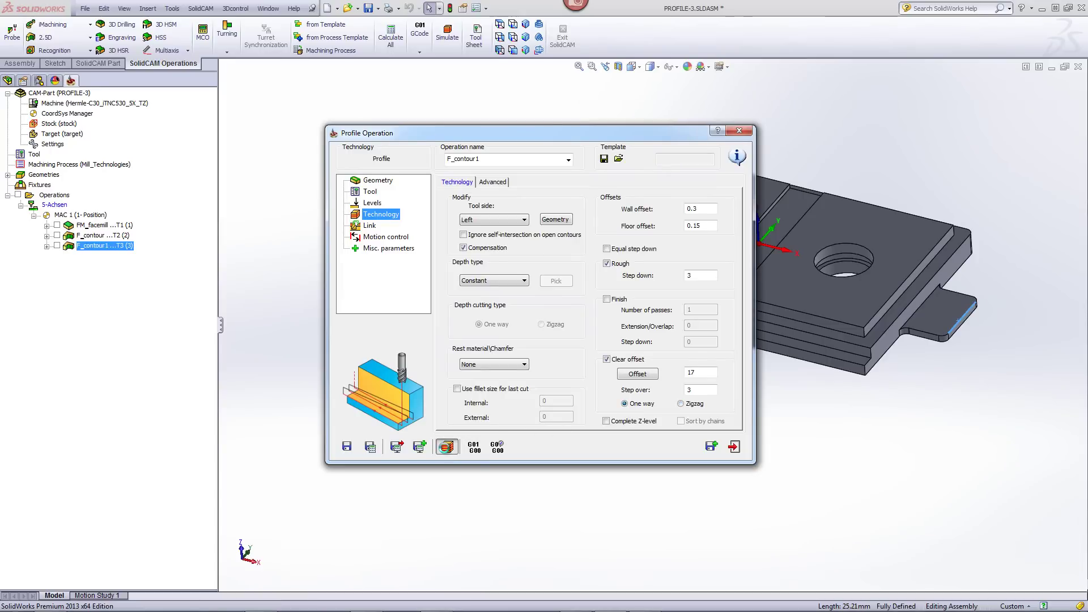
{"action": "left_click", "coordinate": [446, 447]}
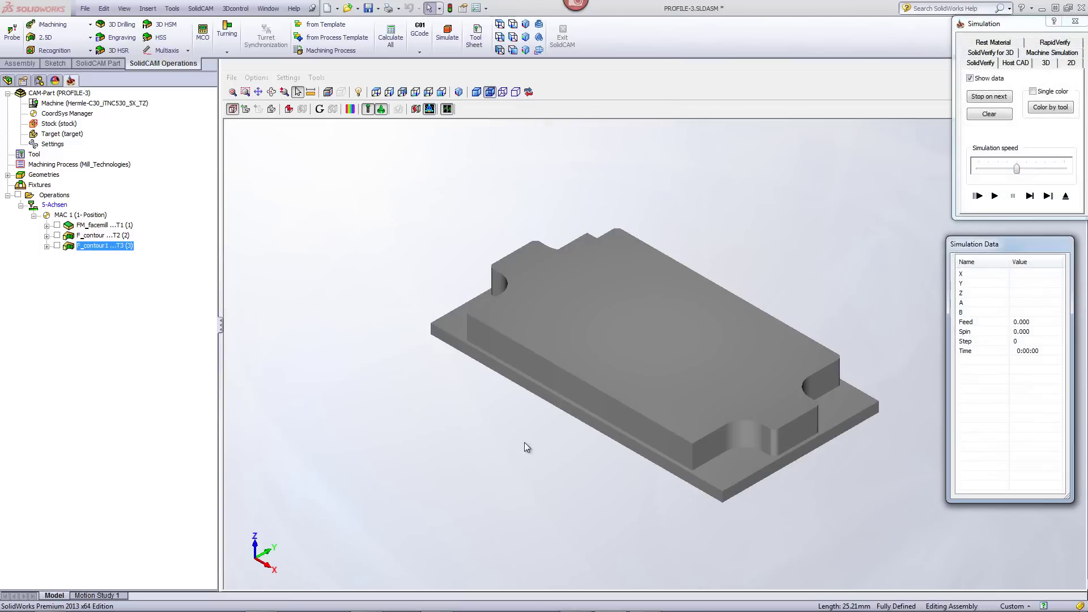
{"action": "left_click", "coordinate": [1029, 196]}
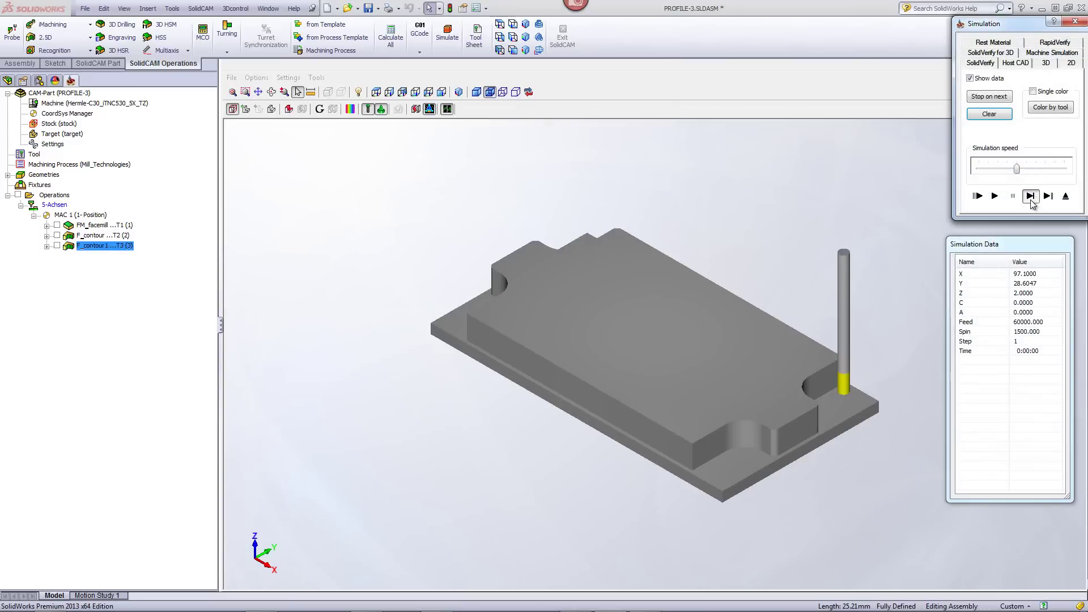
{"action": "left_click", "coordinate": [1029, 196]}
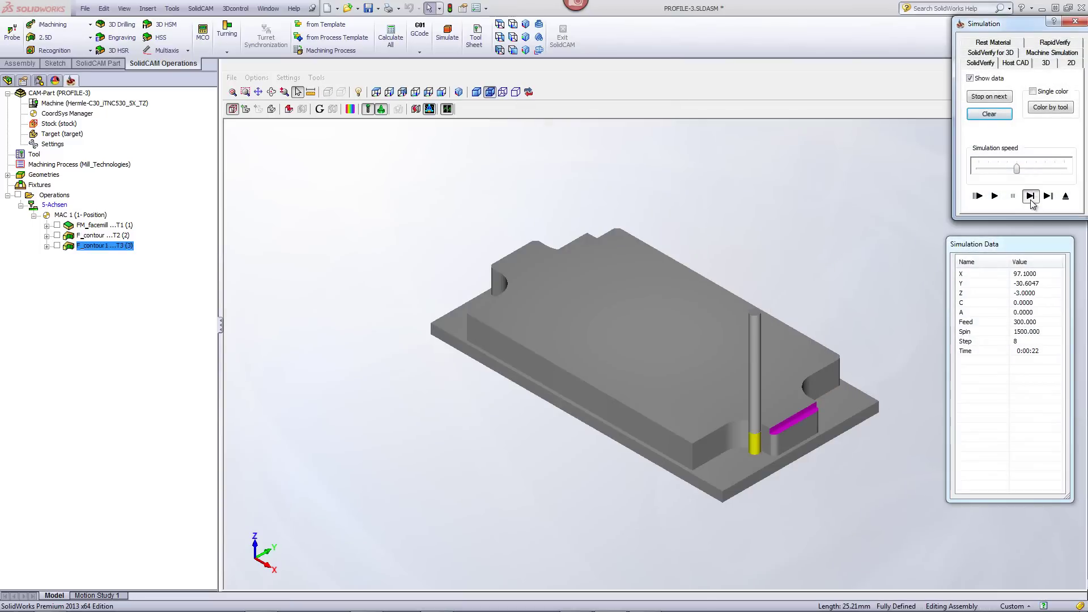
{"action": "left_click", "coordinate": [1029, 196]}
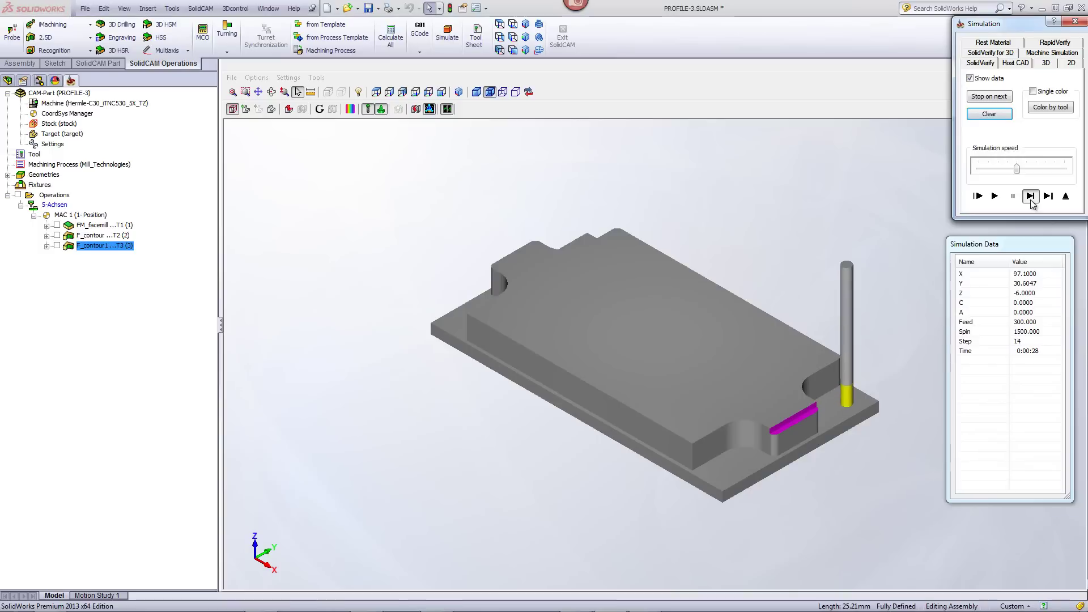
{"action": "left_click", "coordinate": [1032, 202]}
{"action": "left_click", "coordinate": [1032, 201]}
{"action": "left_click", "coordinate": [1032, 202]}
{"action": "left_click", "coordinate": [1032, 202]}
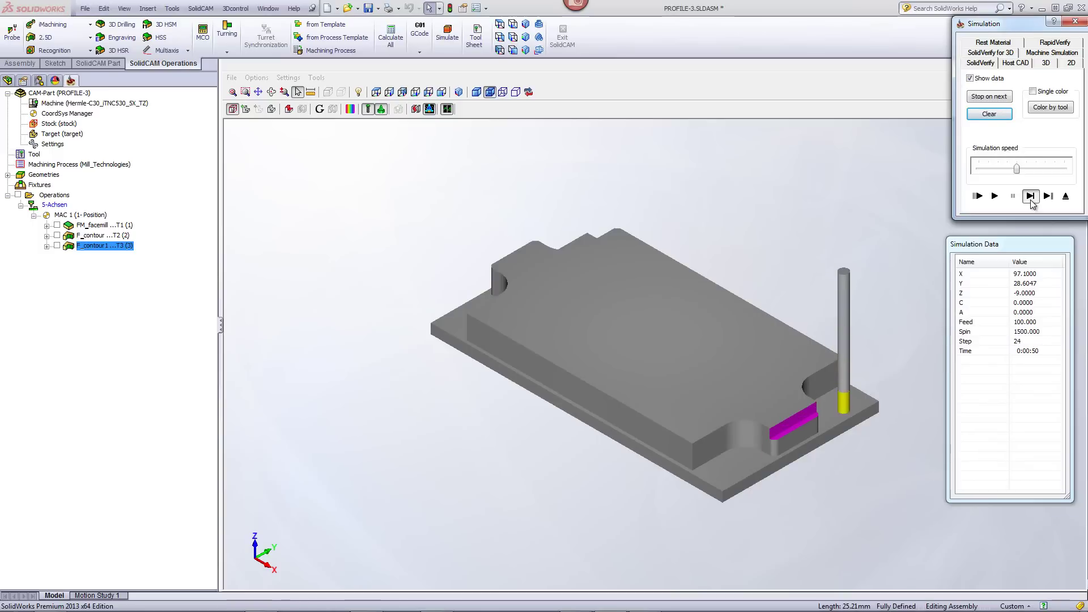
{"action": "left_click", "coordinate": [1032, 202]}
{"action": "left_click", "coordinate": [1032, 202]}
{"action": "left_click", "coordinate": [1032, 201]}
{"action": "left_click", "coordinate": [1032, 202]}
{"action": "left_click", "coordinate": [1030, 196]}
{"action": "left_click", "coordinate": [1030, 196]}
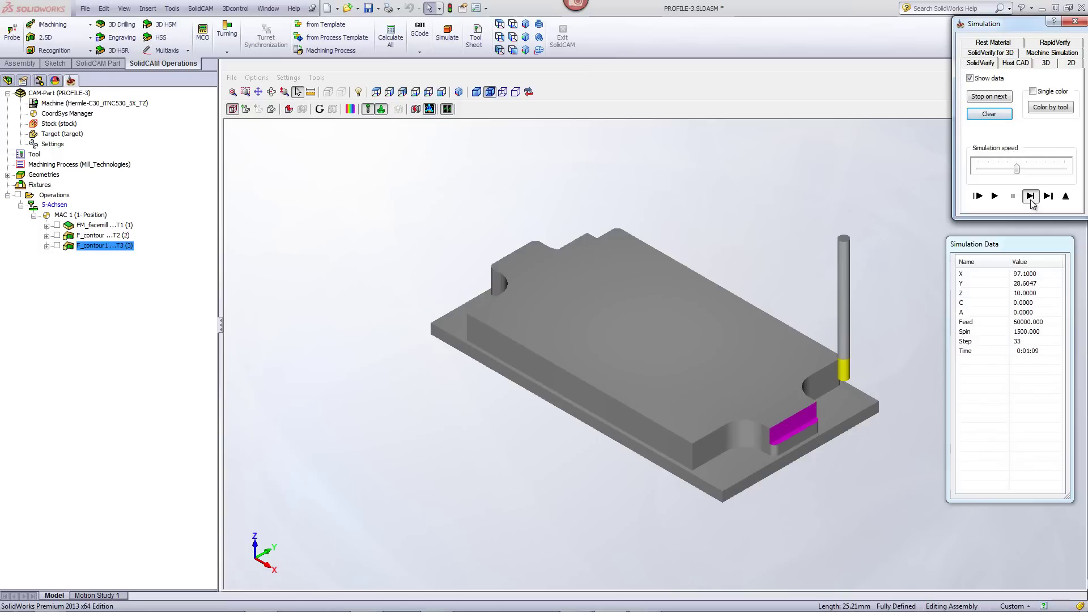
{"action": "left_click", "coordinate": [1031, 196]}
{"action": "left_click", "coordinate": [1030, 196]}
{"action": "left_click", "coordinate": [1030, 198]}
{"action": "left_click", "coordinate": [1030, 198]}
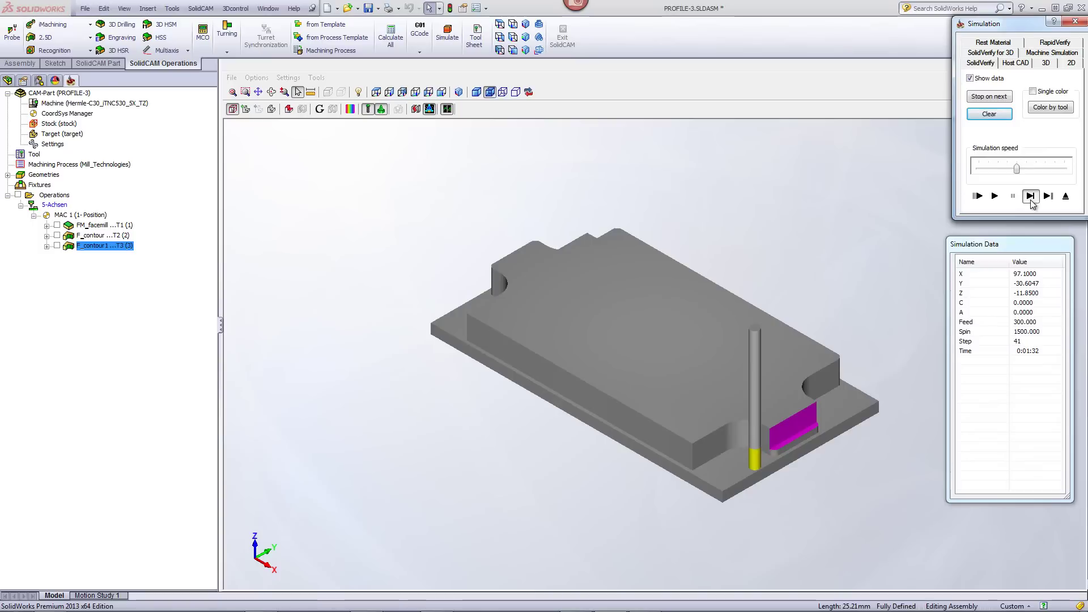
{"action": "left_click", "coordinate": [1030, 198]}
{"action": "left_click", "coordinate": [1030, 198]}
{"action": "left_click", "coordinate": [1030, 196]}
{"action": "left_click", "coordinate": [1029, 196]}
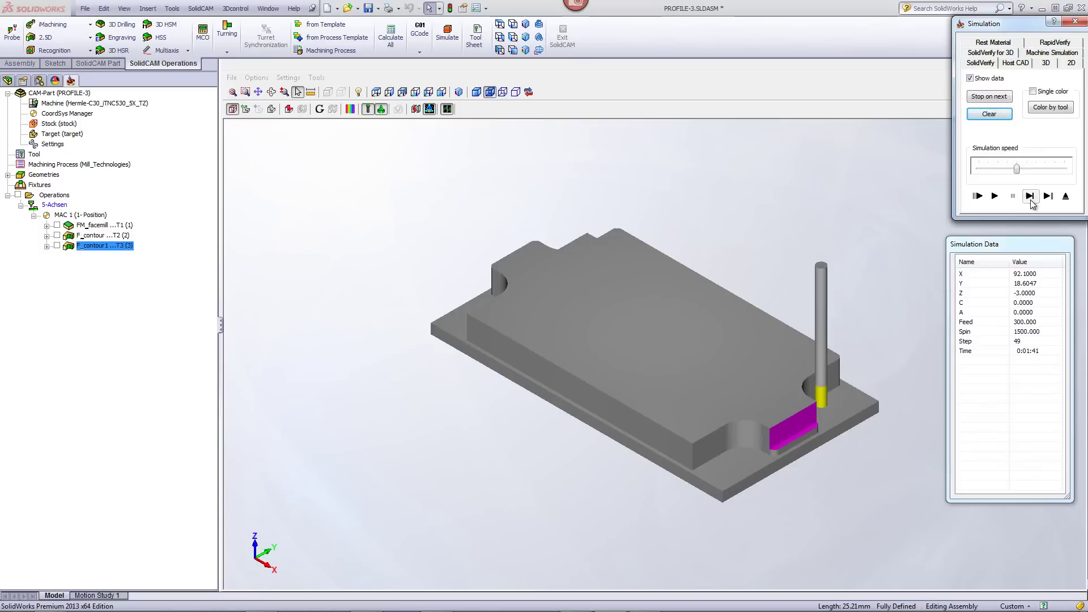
{"action": "left_click", "coordinate": [1030, 196]}
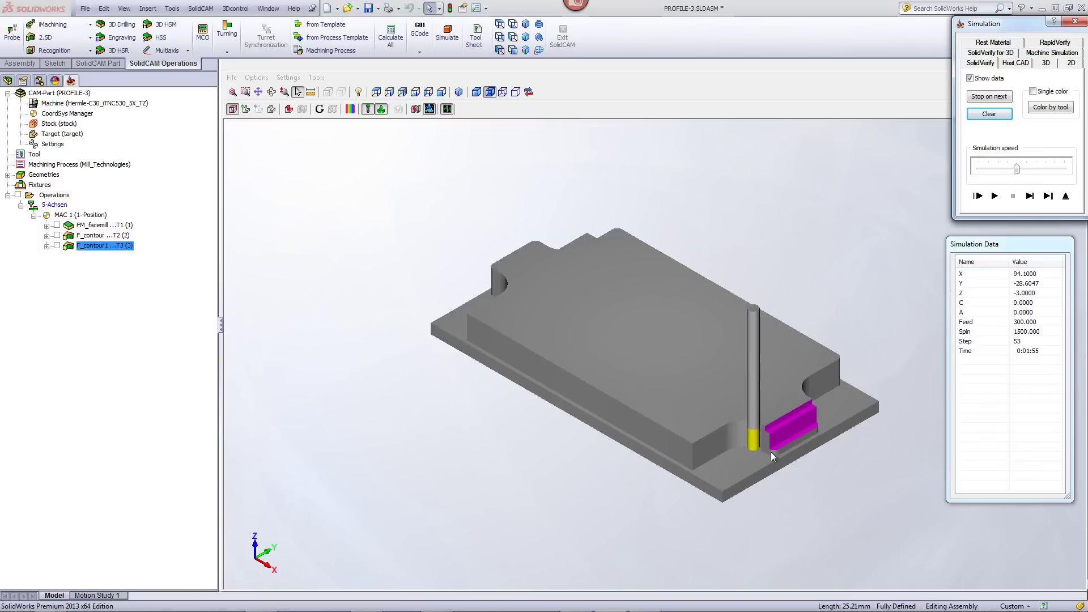
{"action": "left_click", "coordinate": [1030, 196]}
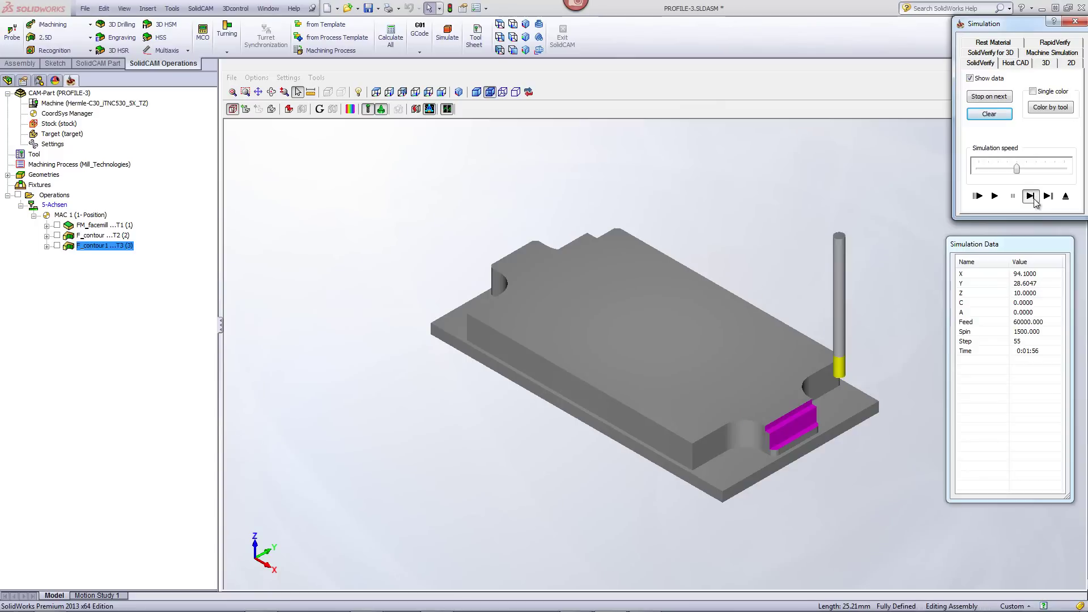
{"action": "left_click", "coordinate": [1030, 196]}
{"action": "left_click", "coordinate": [1030, 196]}
{"action": "left_click", "coordinate": [1030, 196]}
{"action": "left_click", "coordinate": [1030, 196]}
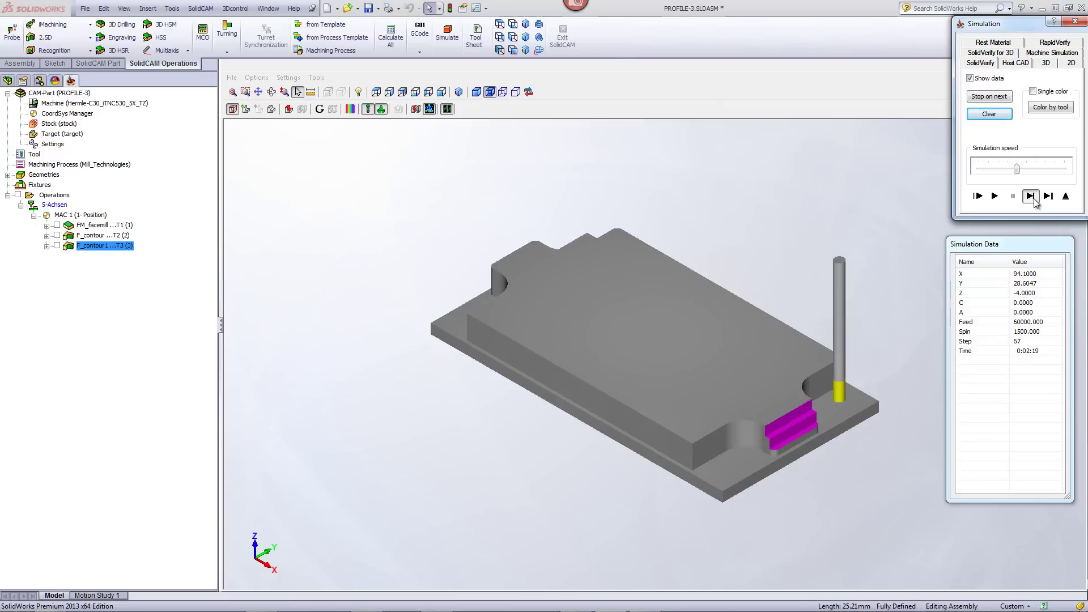
{"action": "left_click", "coordinate": [1029, 196]}
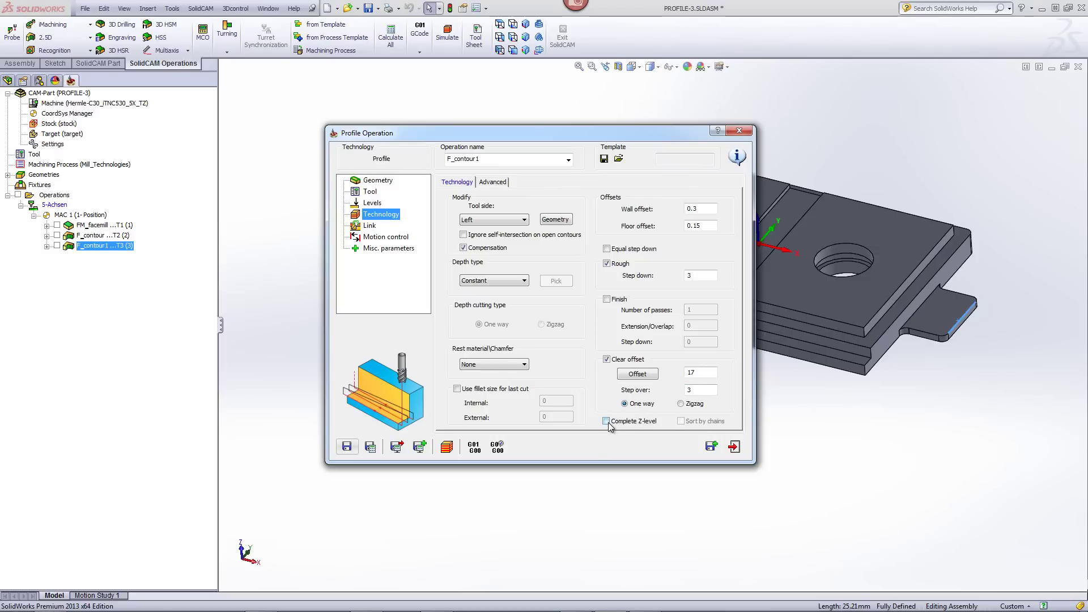
- Enable Complete Z-level, simulate the roughing of both side tabs to the end, and exit the simulation
{"action": "left_click", "coordinate": [608, 423]}
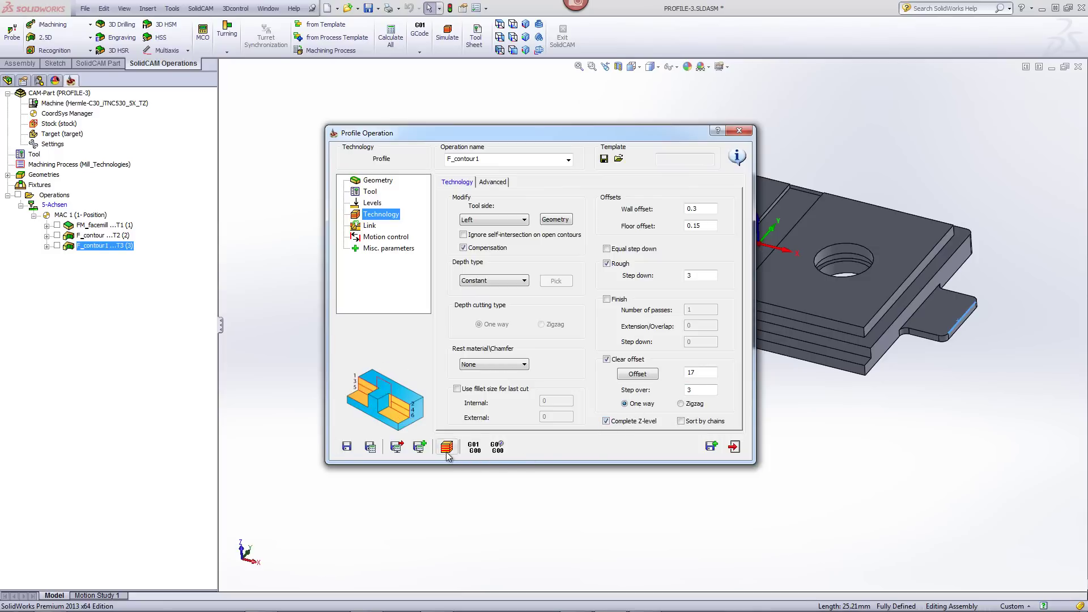
{"action": "left_click", "coordinate": [447, 452]}
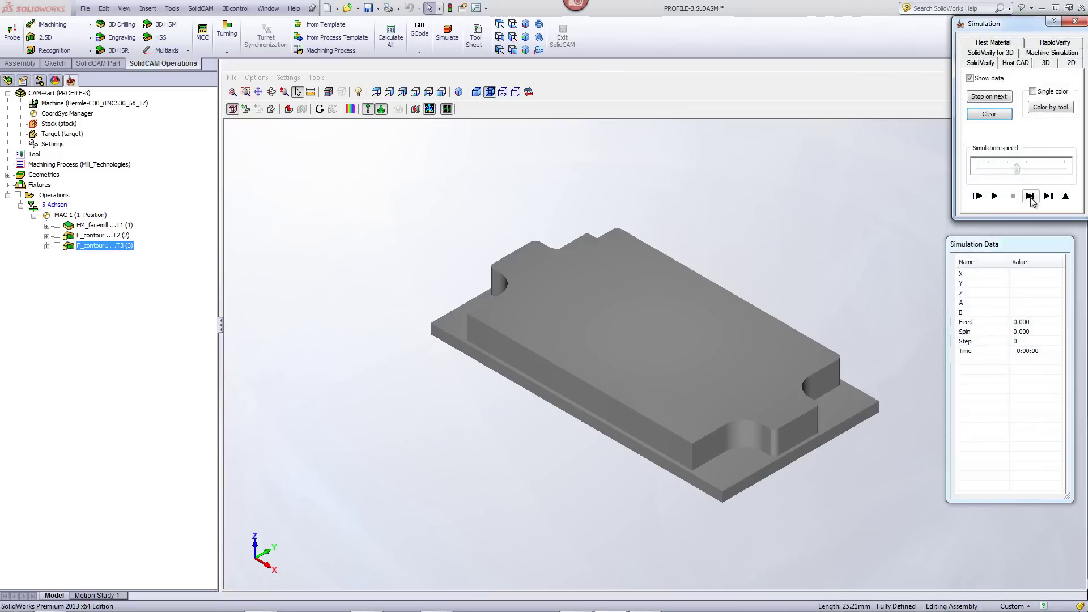
{"action": "left_click", "coordinate": [1030, 196]}
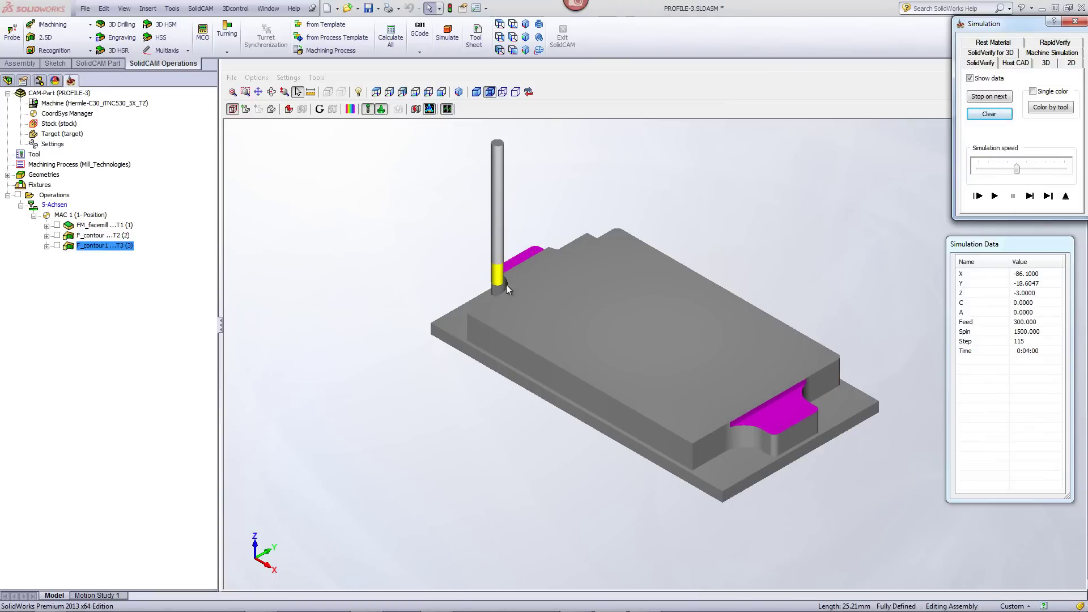
{"action": "middle_click_drag", "start_coordinate": [424, 285], "coordinate": [483, 297]}
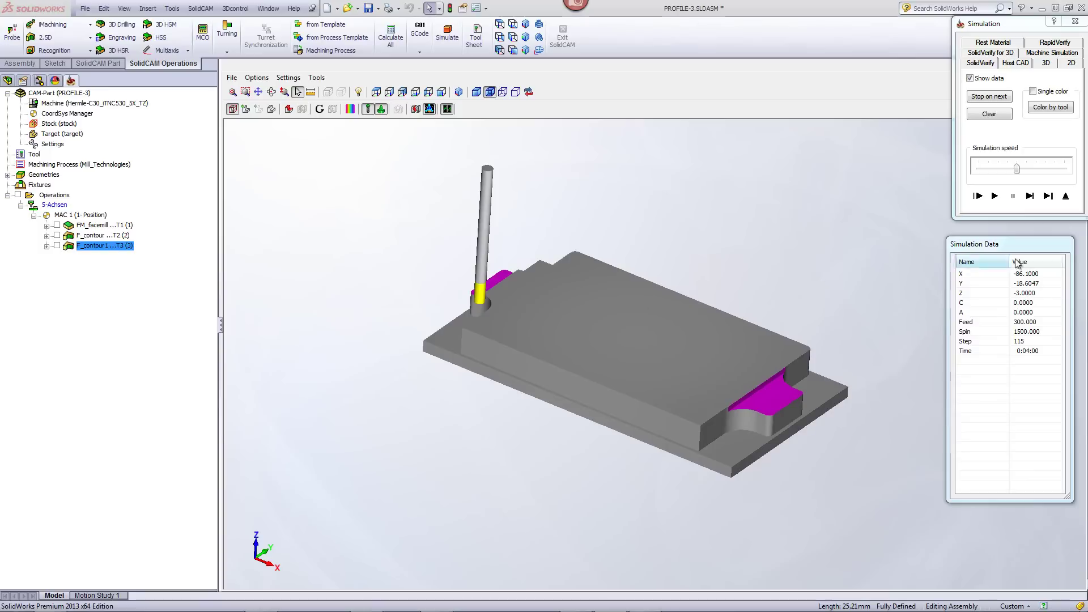
{"action": "left_click_drag", "start_coordinate": [1018, 171], "coordinate": [1018, 172]}
{"action": "left_click", "coordinate": [994, 196]}
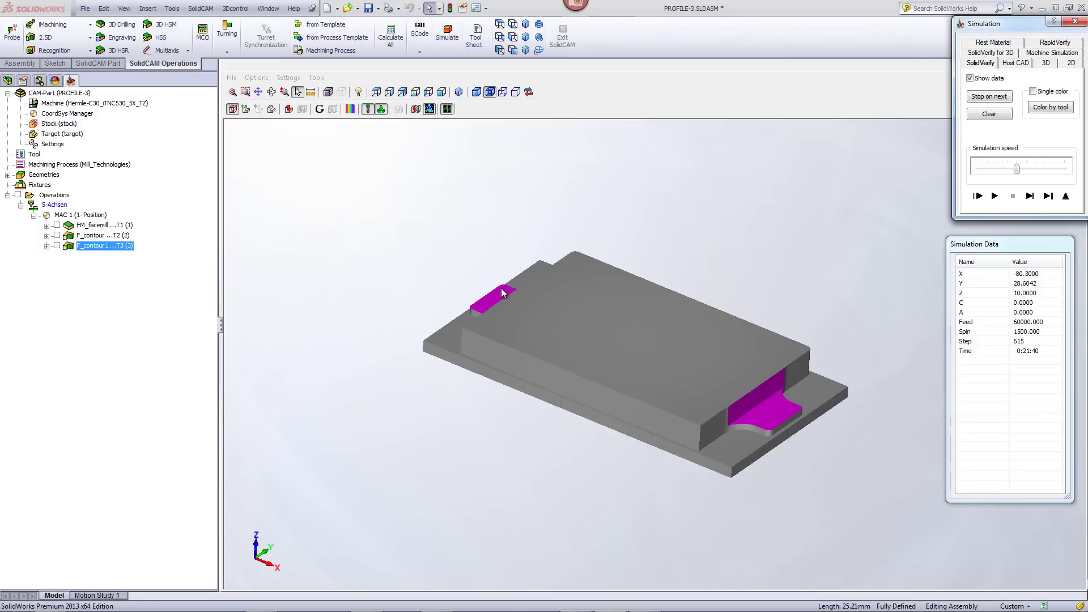
{"action": "left_click", "coordinate": [1065, 196]}
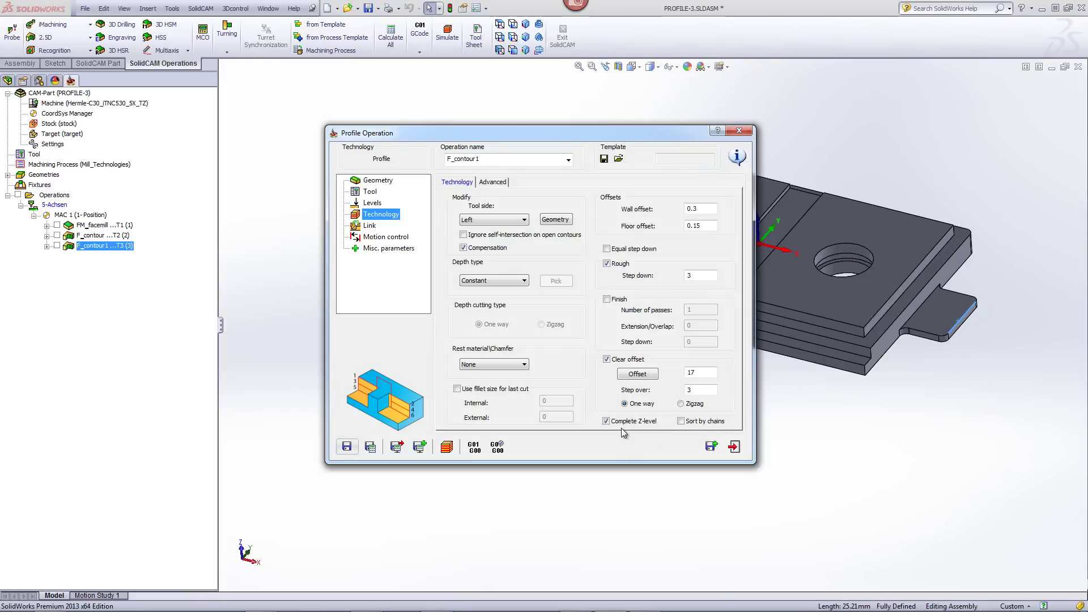
- Enable Sort by chains and simulate the recalculated roughing of both side tabs, starting at a reduced playback speed and raising it gradually
{"action": "left_click", "coordinate": [681, 421]}
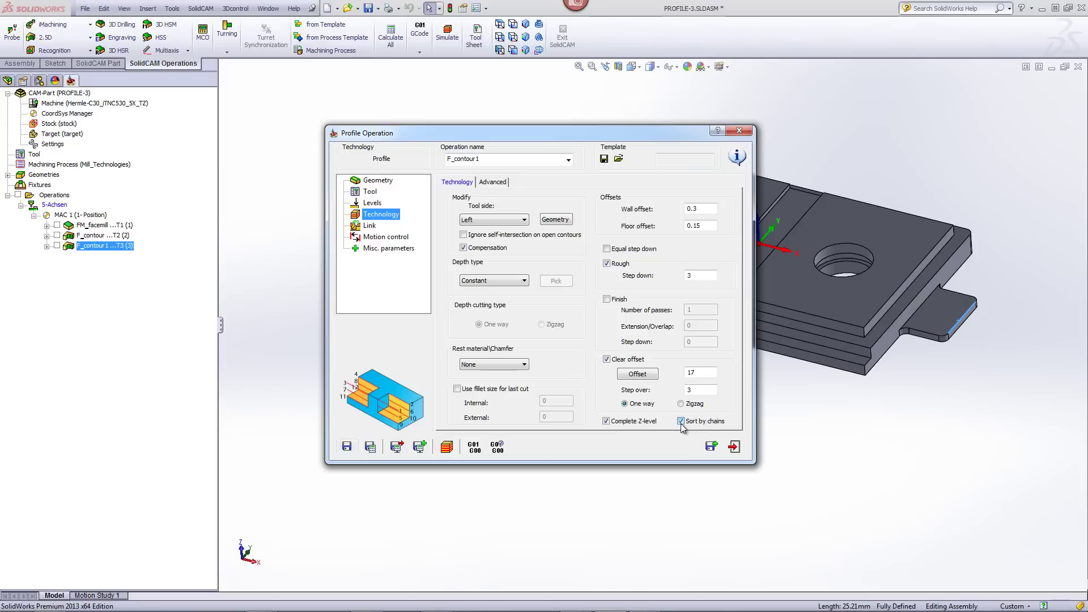
{"action": "left_click", "coordinate": [447, 447]}
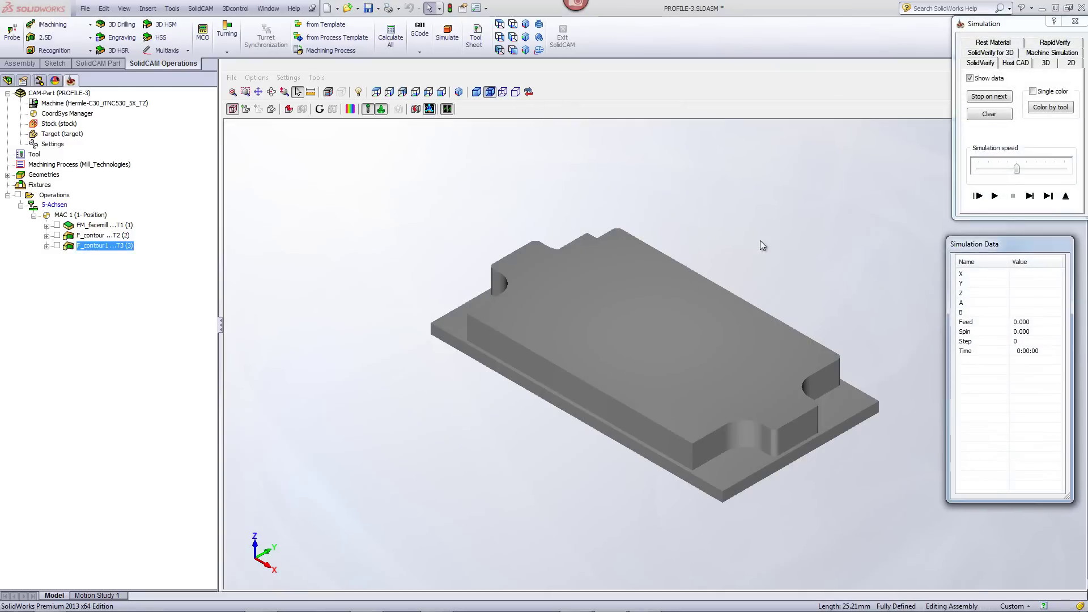
{"action": "left_click", "coordinate": [1029, 195]}
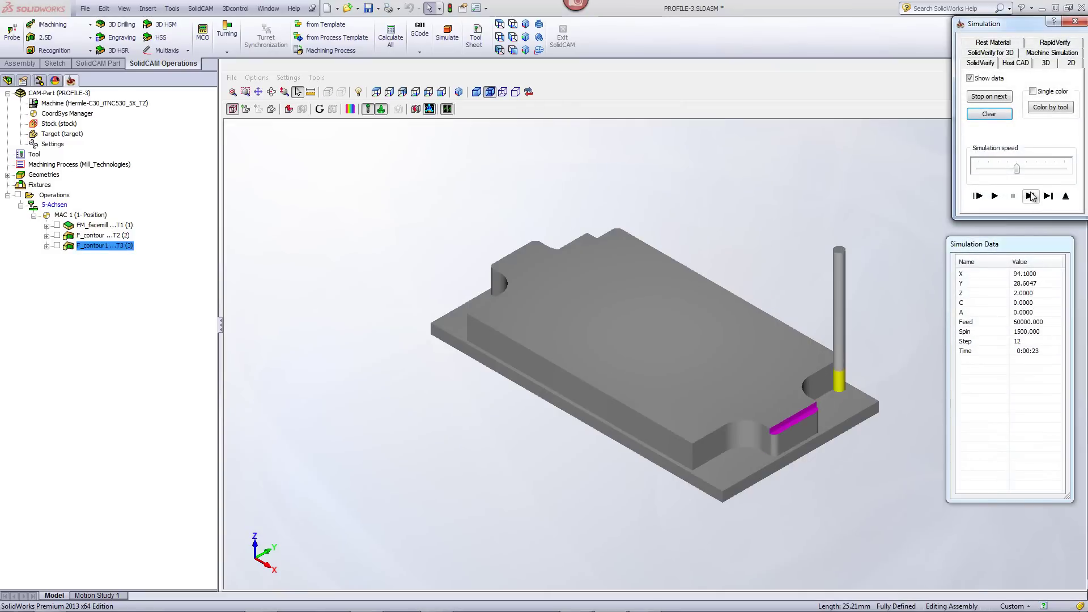
{"action": "left_click_drag", "start_coordinate": [1015, 169], "coordinate": [988, 169]}
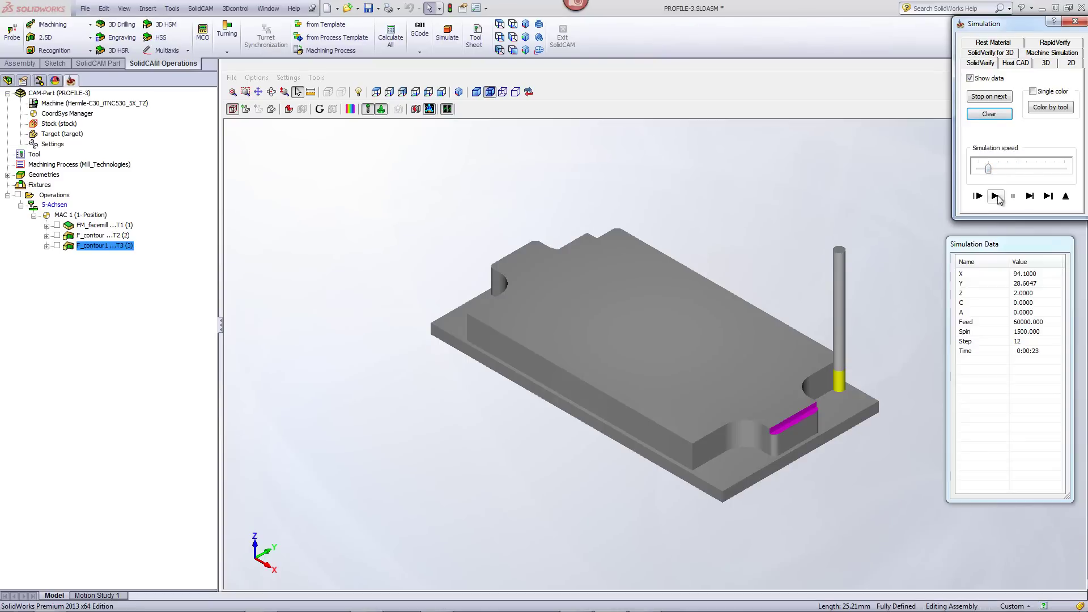
{"action": "left_click", "coordinate": [995, 196]}
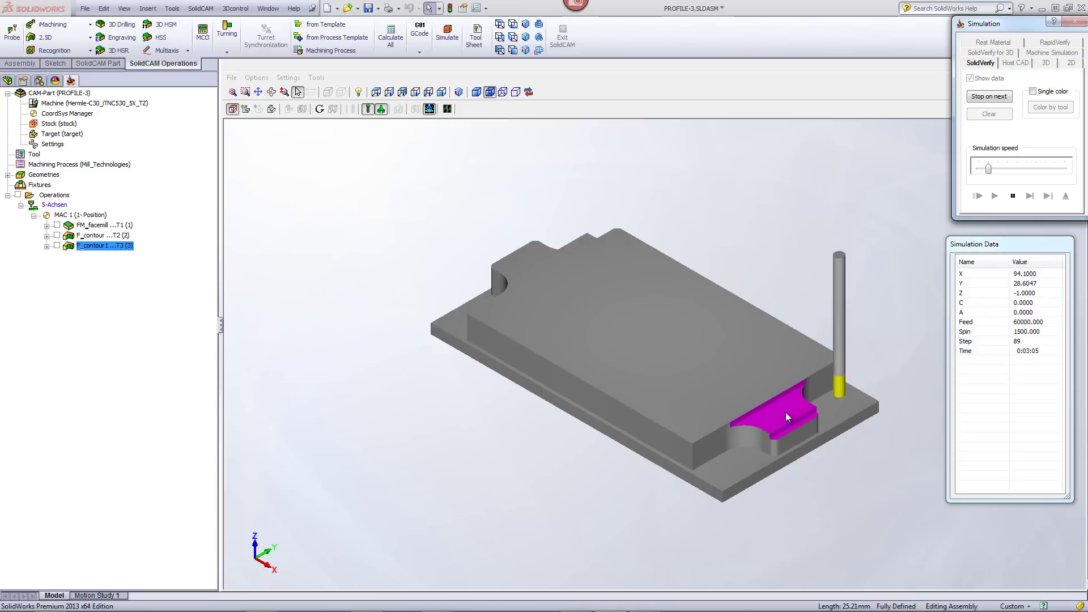
{"action": "left_click_drag", "start_coordinate": [988, 168], "coordinate": [998, 169]}
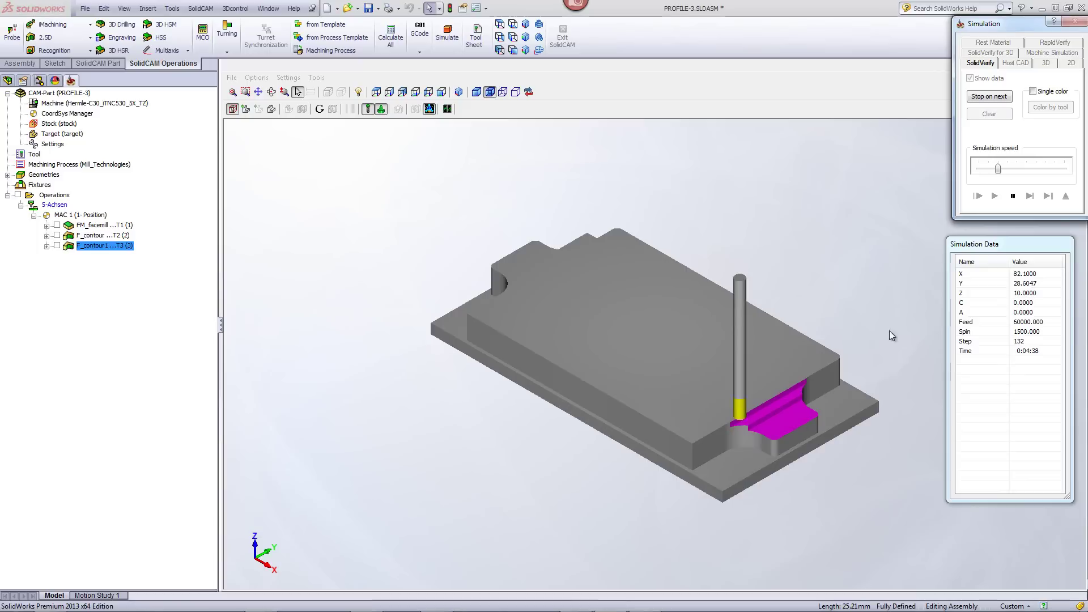
{"action": "left_click_drag", "start_coordinate": [998, 168], "coordinate": [1016, 169]}
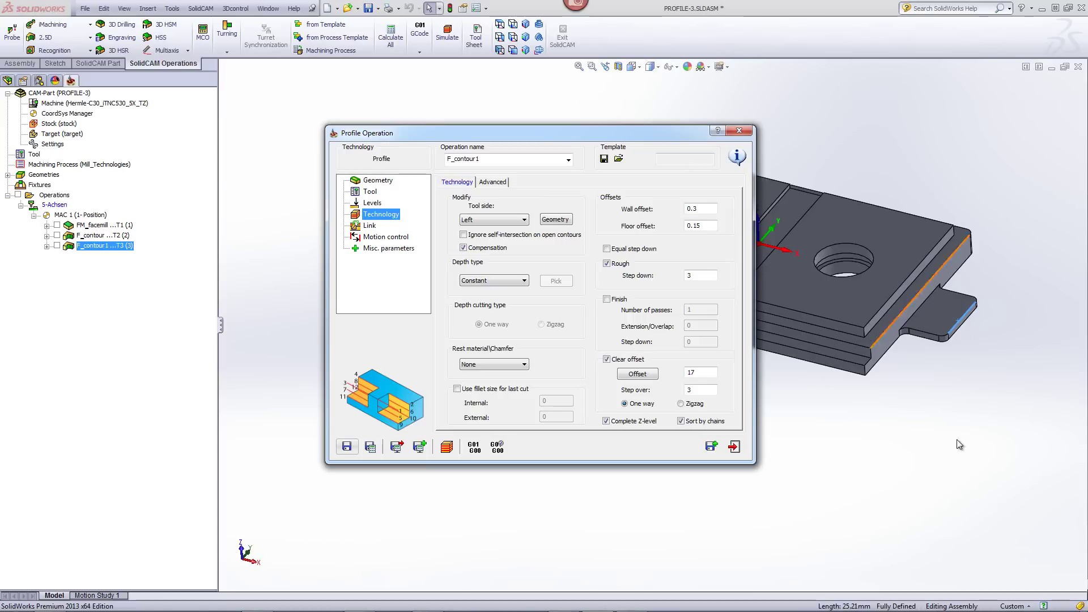
- Save and copy the profile operation, and switch the copy from Rough to Finish with a step down of 3 and wall offset of .3
{"action": "left_click", "coordinate": [712, 447]}
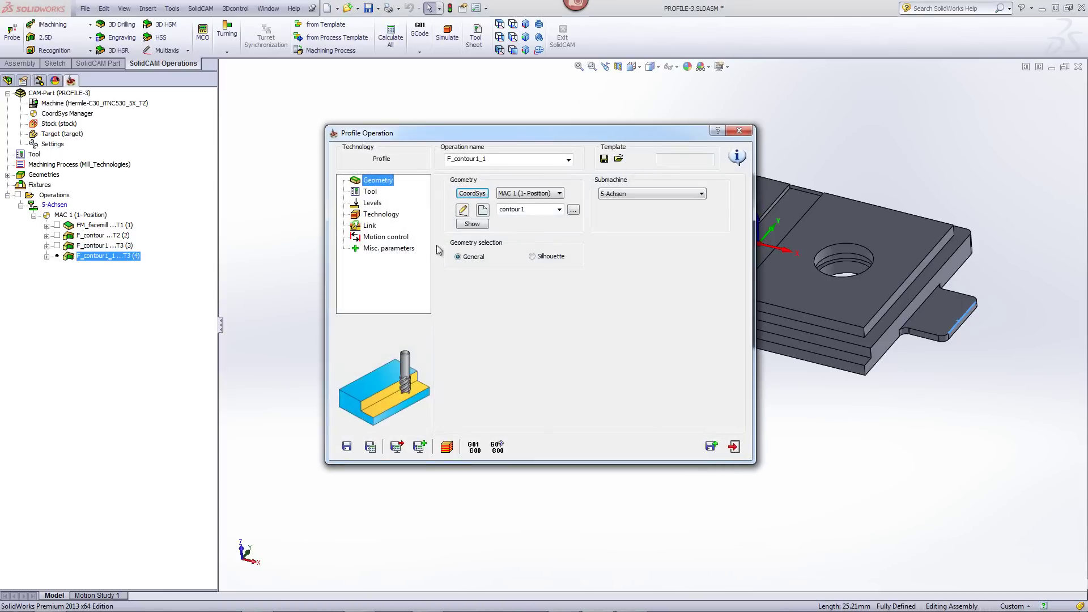
{"action": "left_click", "coordinate": [378, 214]}
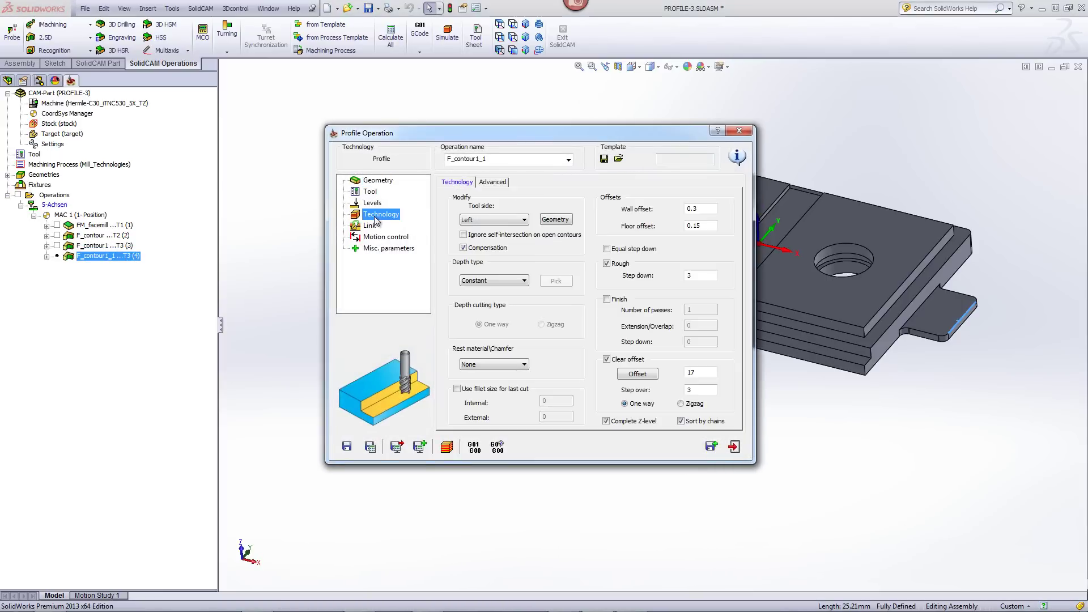
{"action": "left_click", "coordinate": [607, 263]}
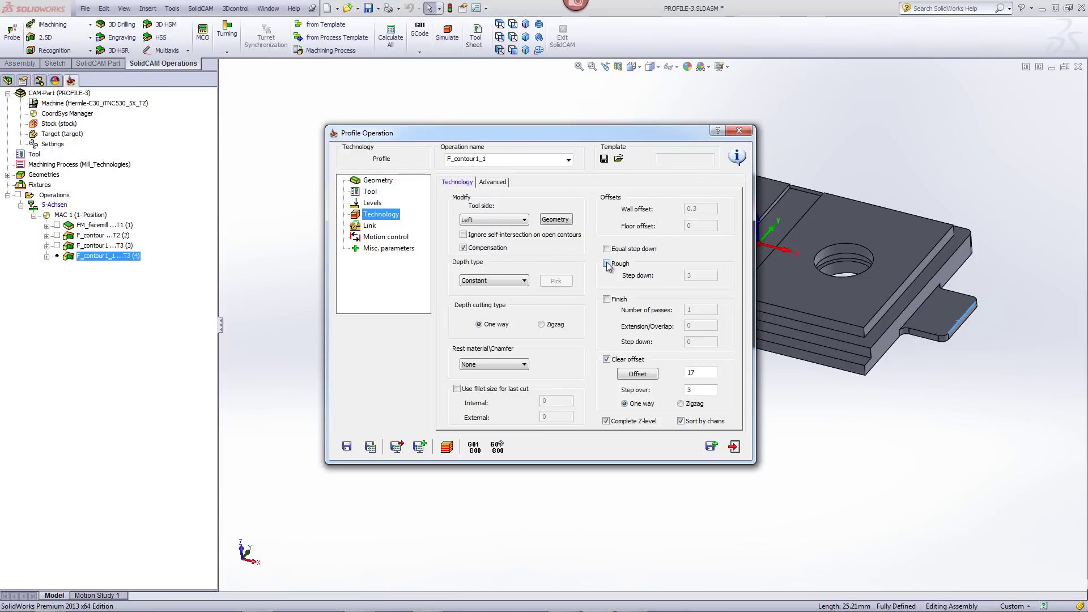
{"action": "left_click", "coordinate": [606, 299]}
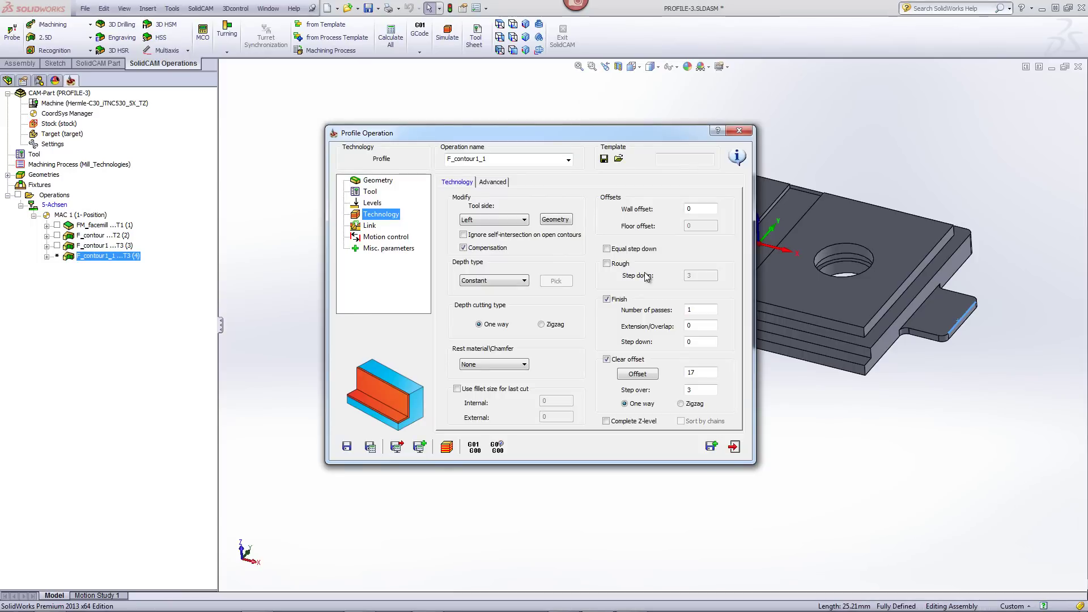
{"action": "left_click", "coordinate": [695, 342]}
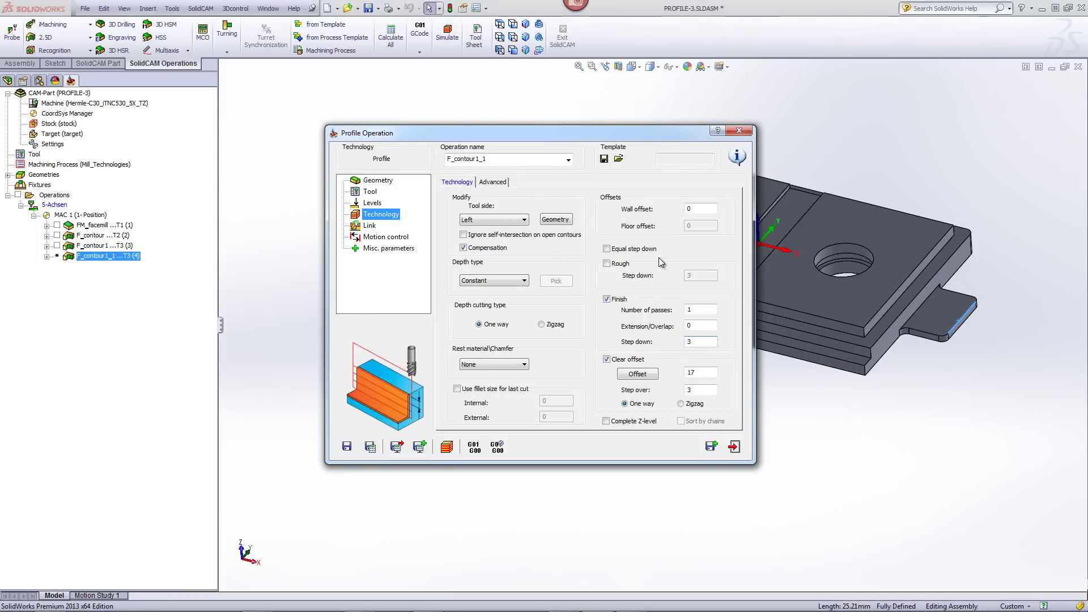
{"action": "left_click", "coordinate": [695, 208]}
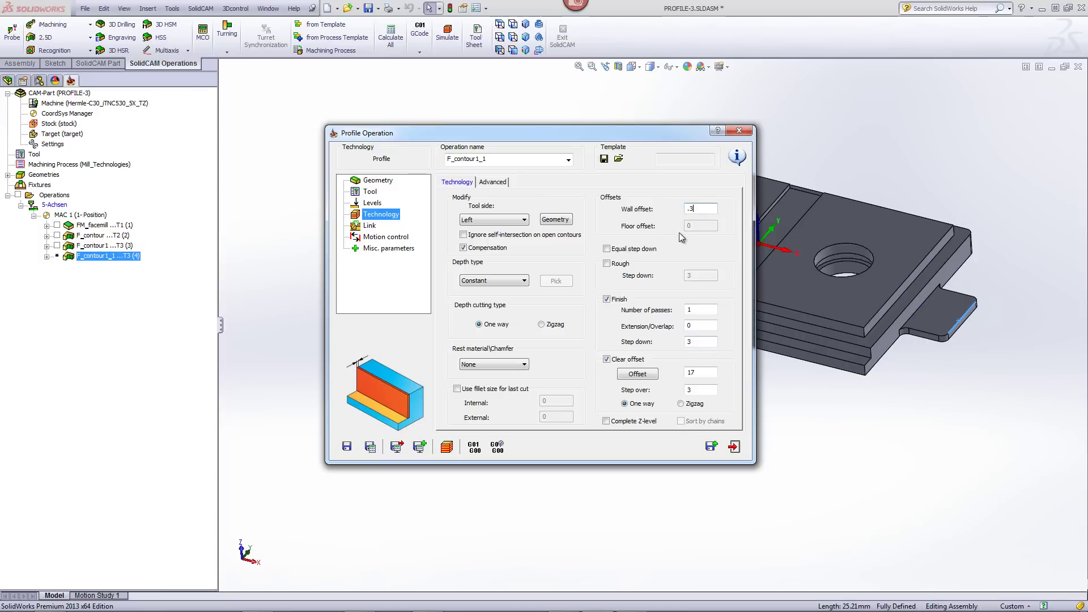
{"action": "left_click", "coordinate": [697, 372]}
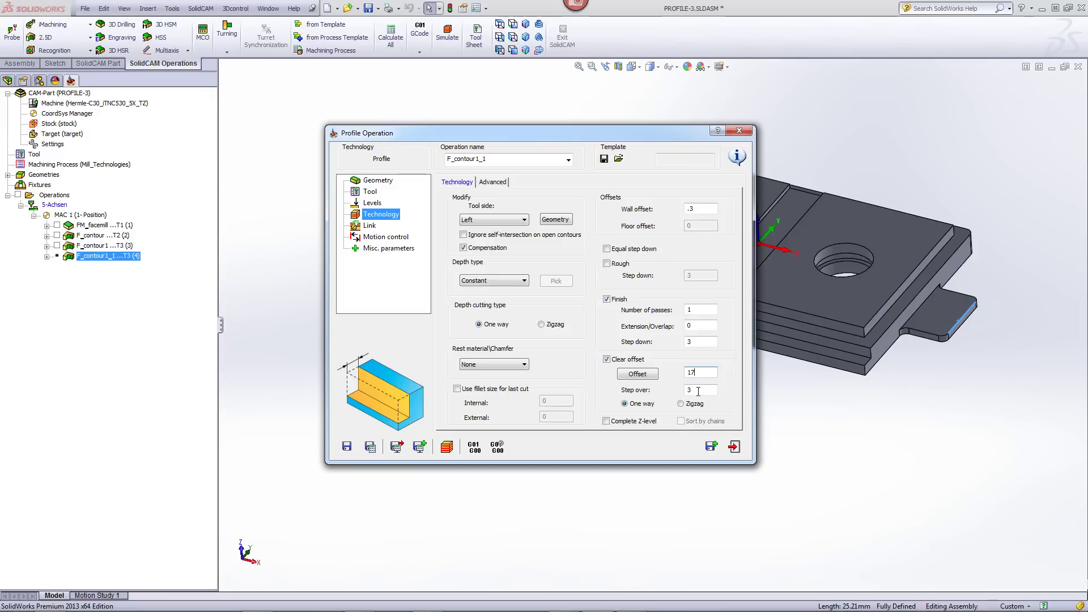
- Calculate and simulate the finishing operation, stepping through the first tab's passes and playing the remaining moves on the opposite tab
{"action": "left_click", "coordinate": [447, 448]}
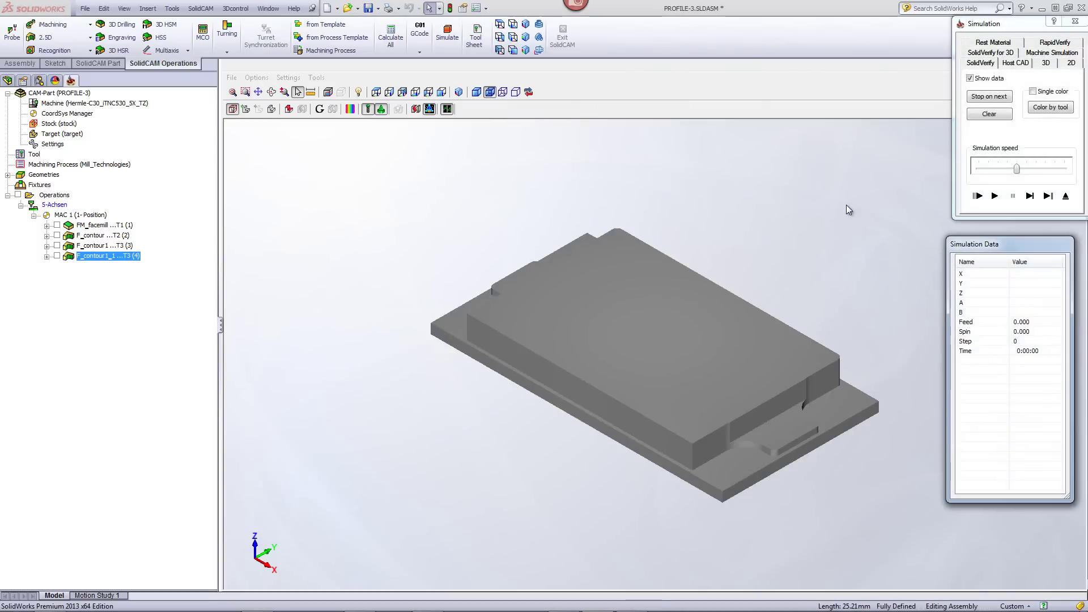
{"action": "left_click", "coordinate": [1029, 196]}
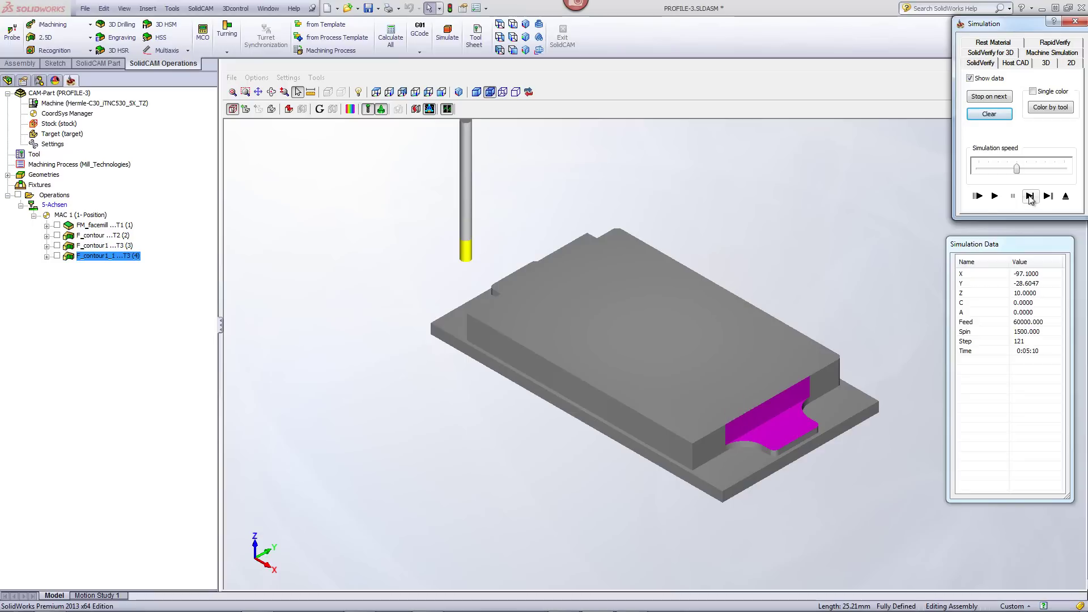
{"action": "left_click", "coordinate": [1028, 196]}
{"action": "left_click", "coordinate": [1028, 196]}
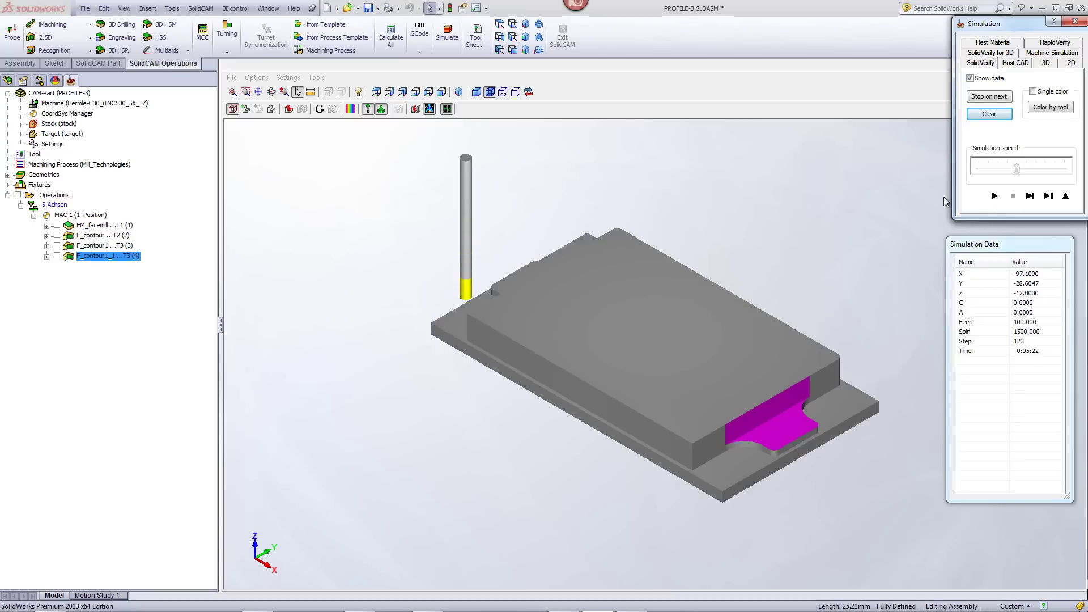
{"action": "middle_click_drag", "start_coordinate": [875, 197], "coordinate": [929, 204]}
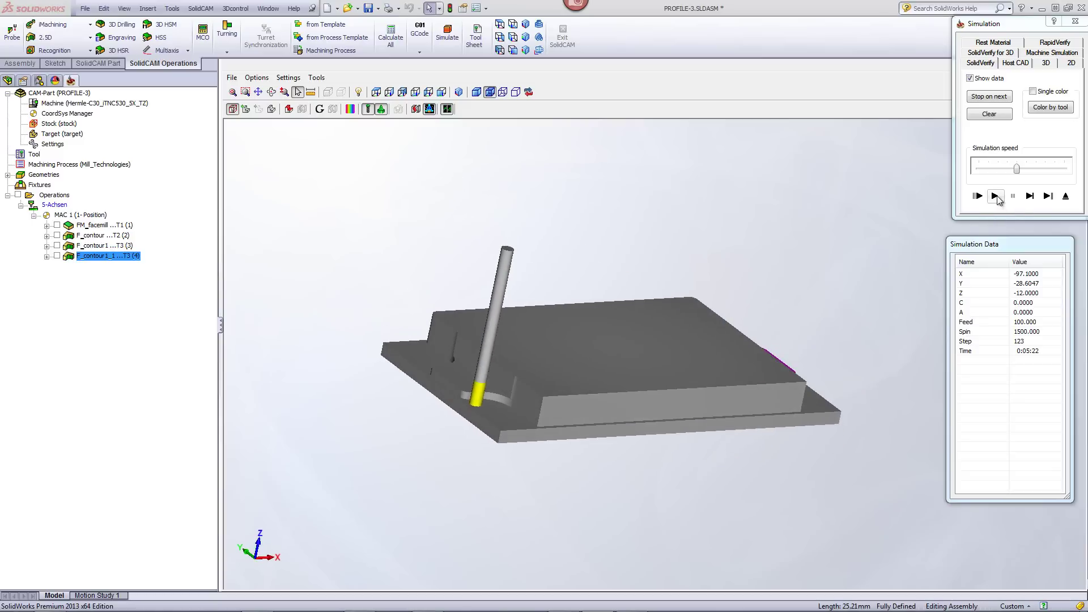
{"action": "left_click", "coordinate": [994, 195]}
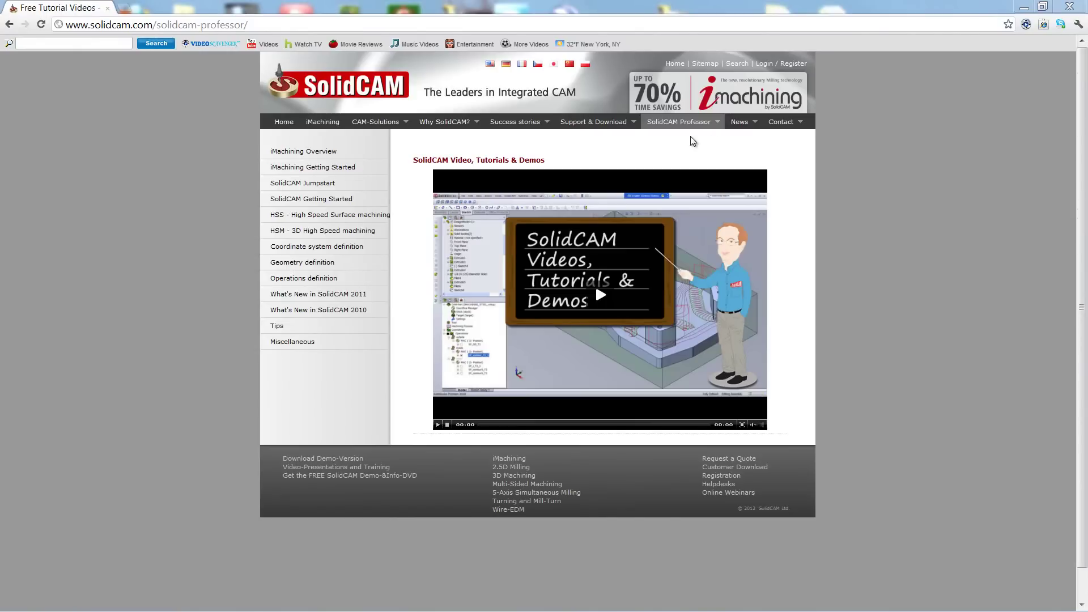
{"action": "mouse_move", "coordinate": [687, 127]}
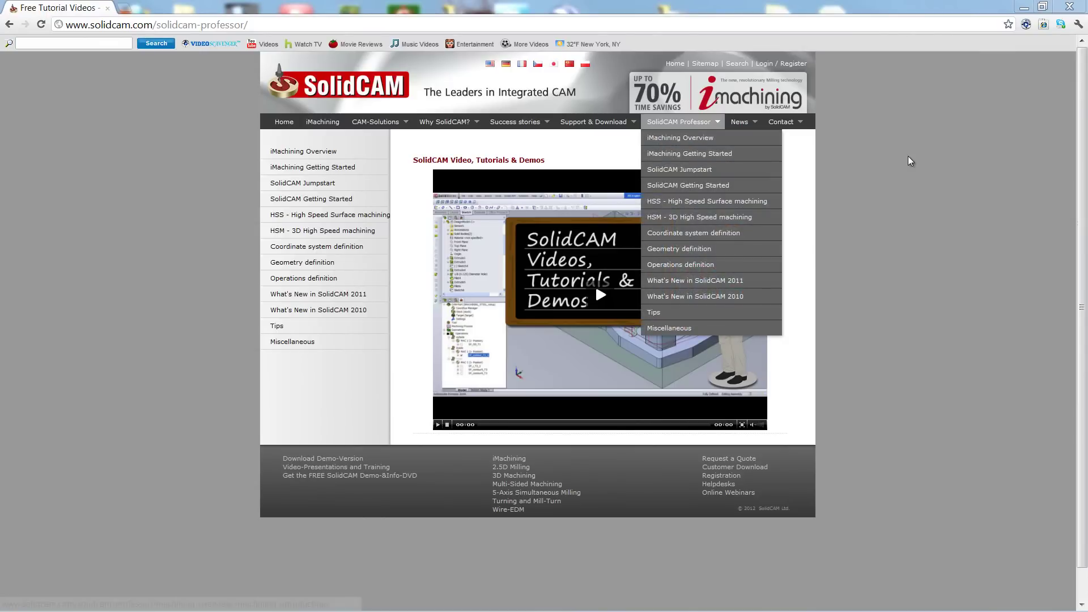